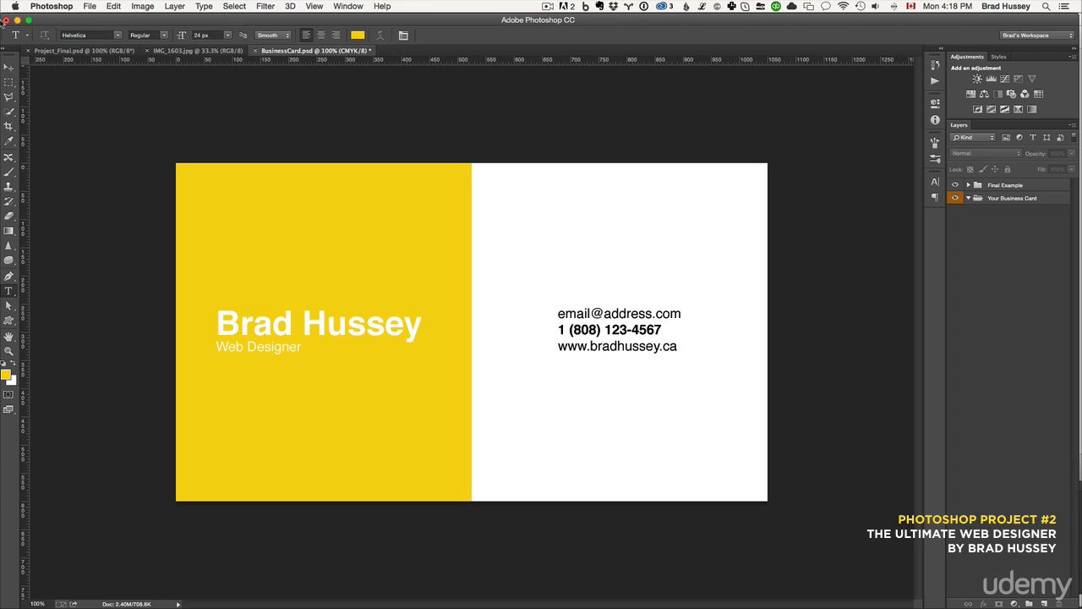
pyautogui.click(93, 6)
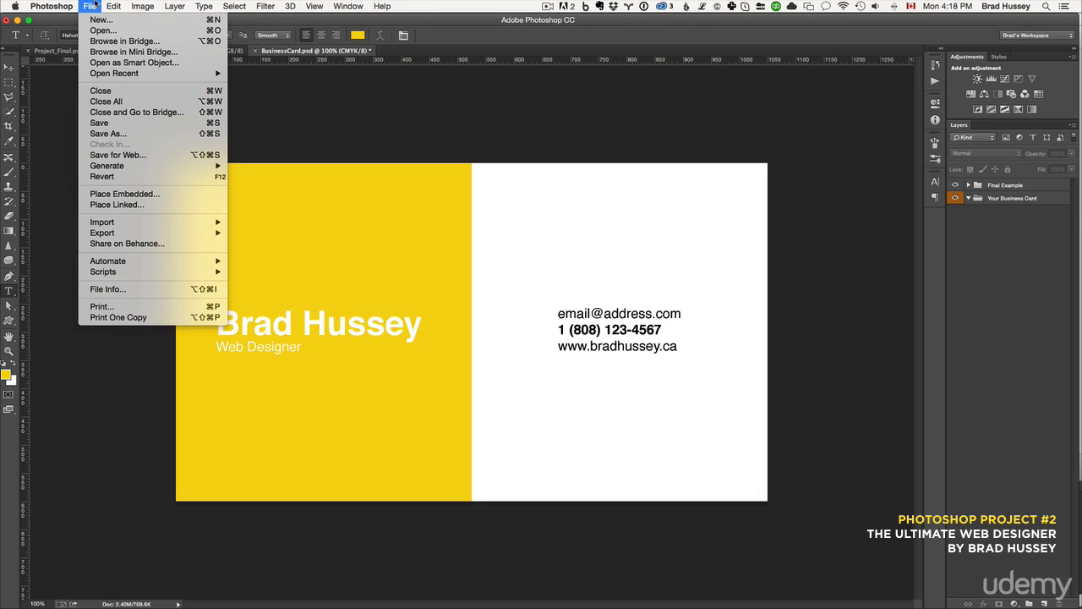
pyautogui.click(95, 3)
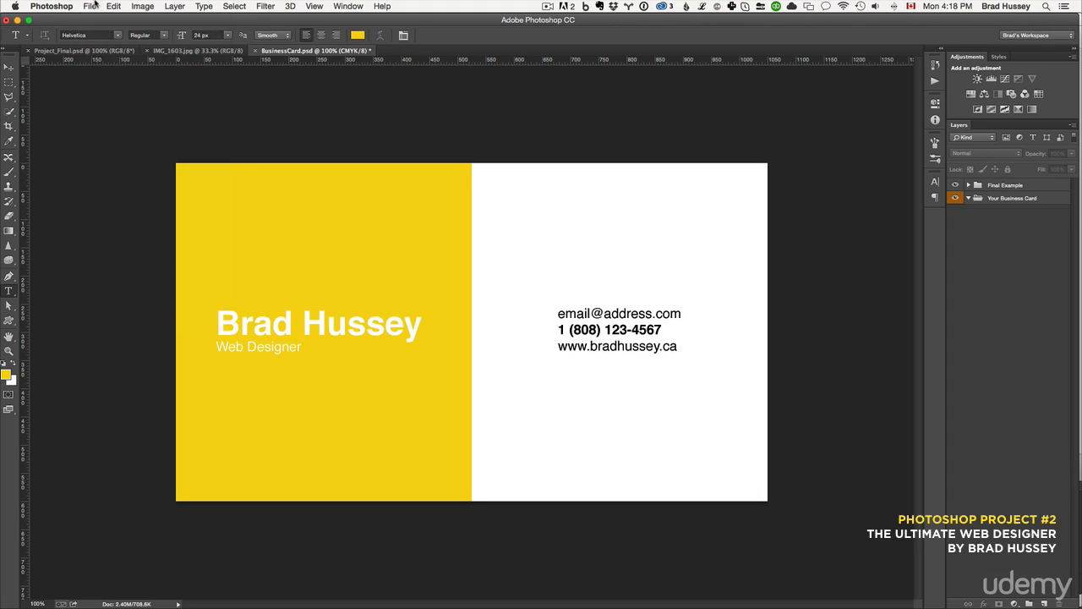
# Switch to Finder and locate BusinessCard.psd inside the Project_2 working folder, then return to Photoshop
pyautogui.press('super+Tab')
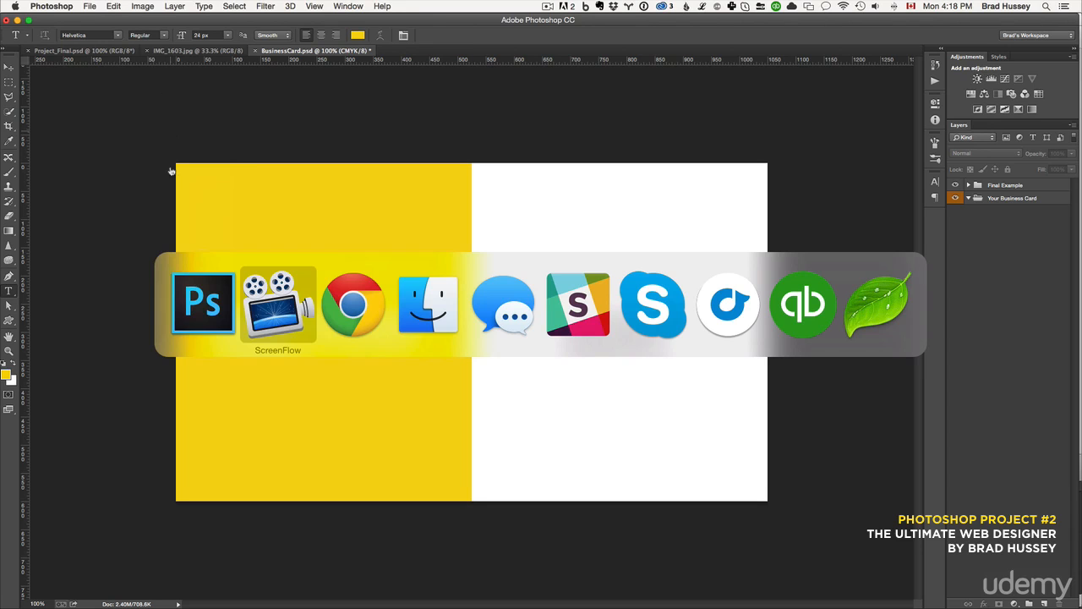
pyautogui.press('super+Tab')
pyautogui.press('super+Tab')
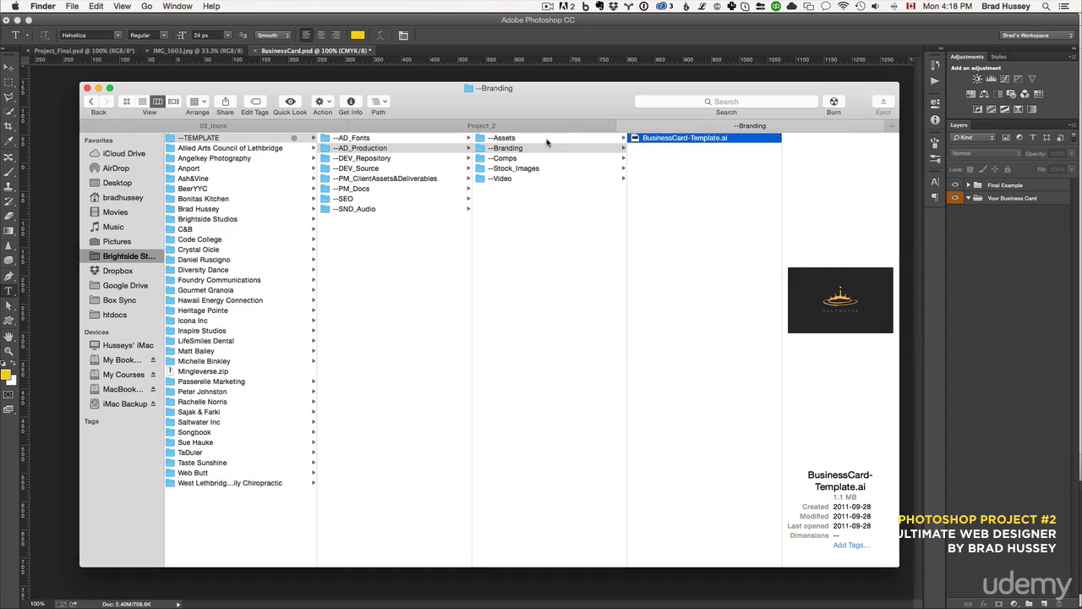
pyautogui.click(507, 125)
pyautogui.click(524, 159)
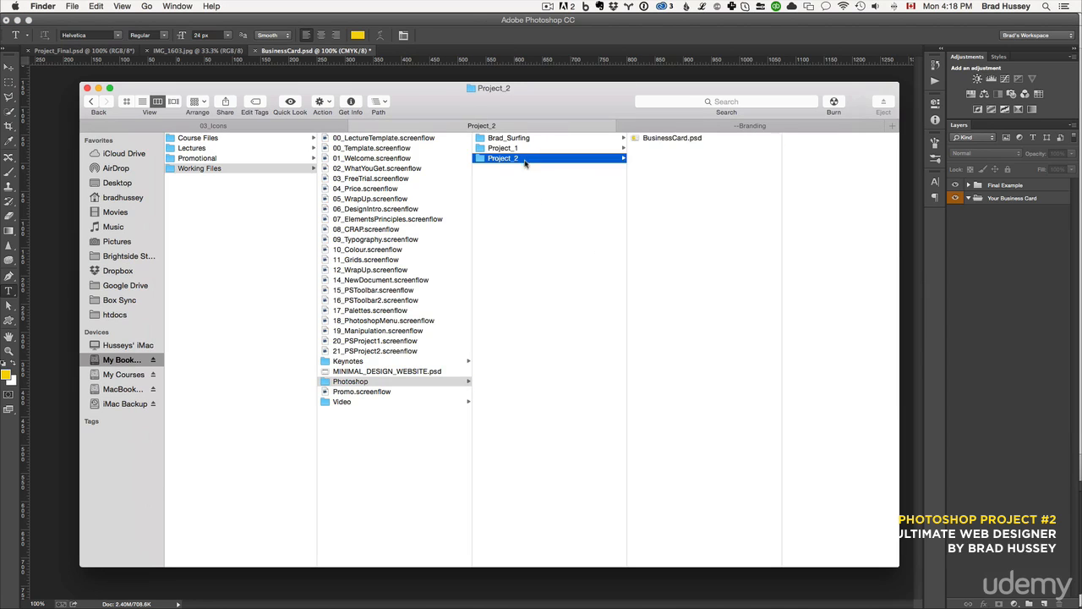
pyautogui.click(693, 142)
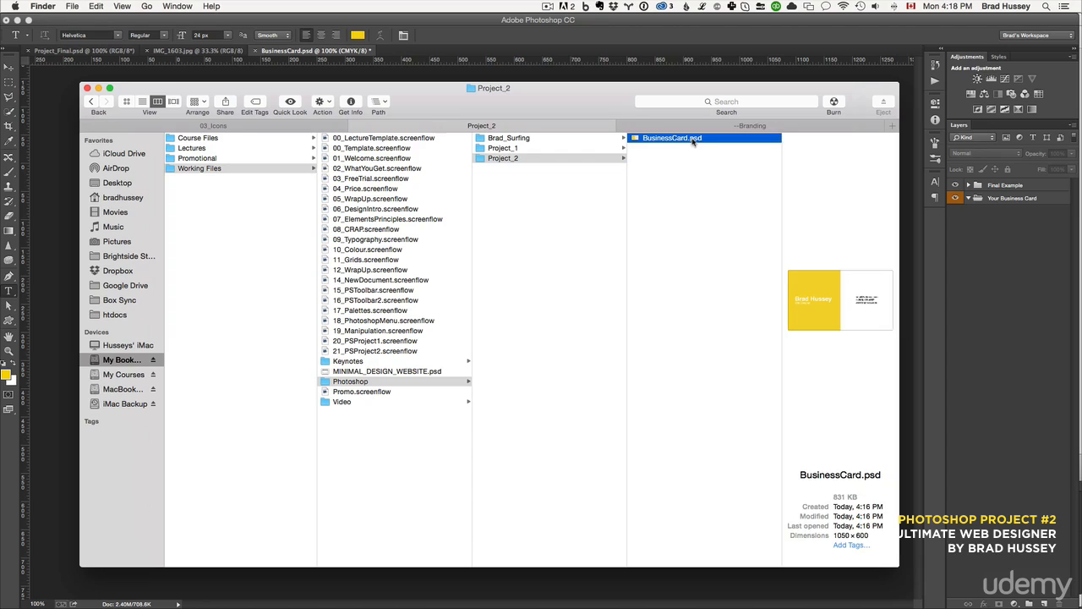
pyautogui.click(752, 78)
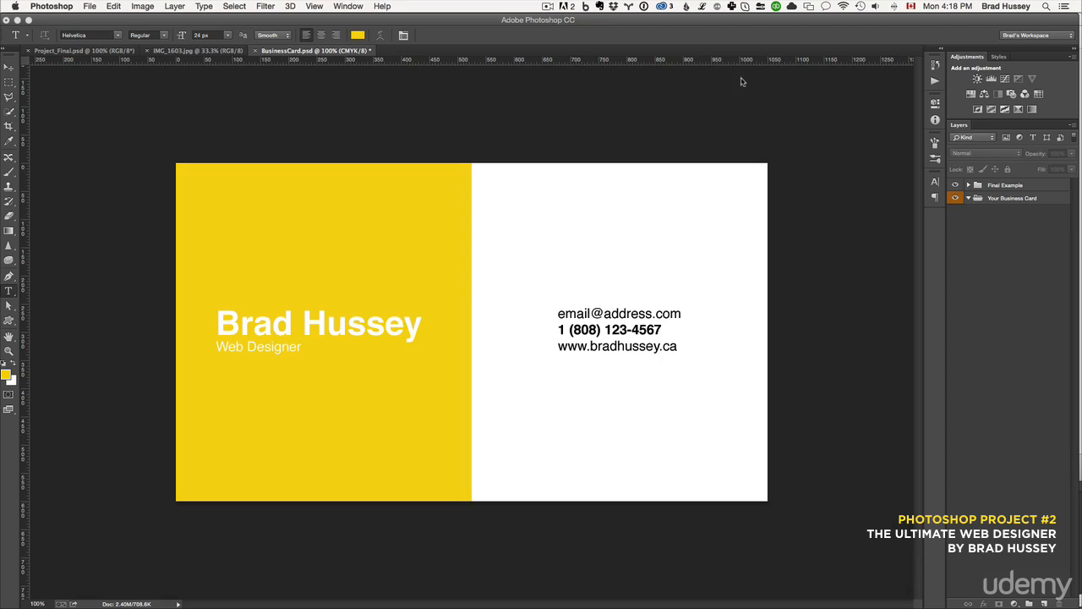
# Open a new document dialog, re-enter a 300 pixels/inch resolution, check the colour mode options, and cancel
pyautogui.click(90, 6)
pyautogui.click(96, 21)
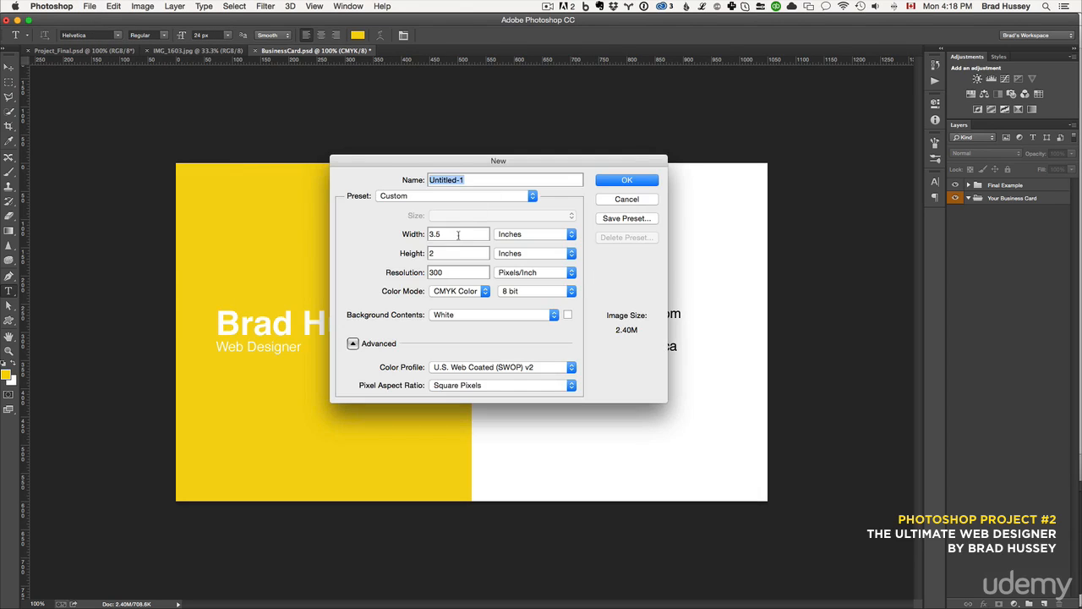
pyautogui.doubleClick(462, 234)
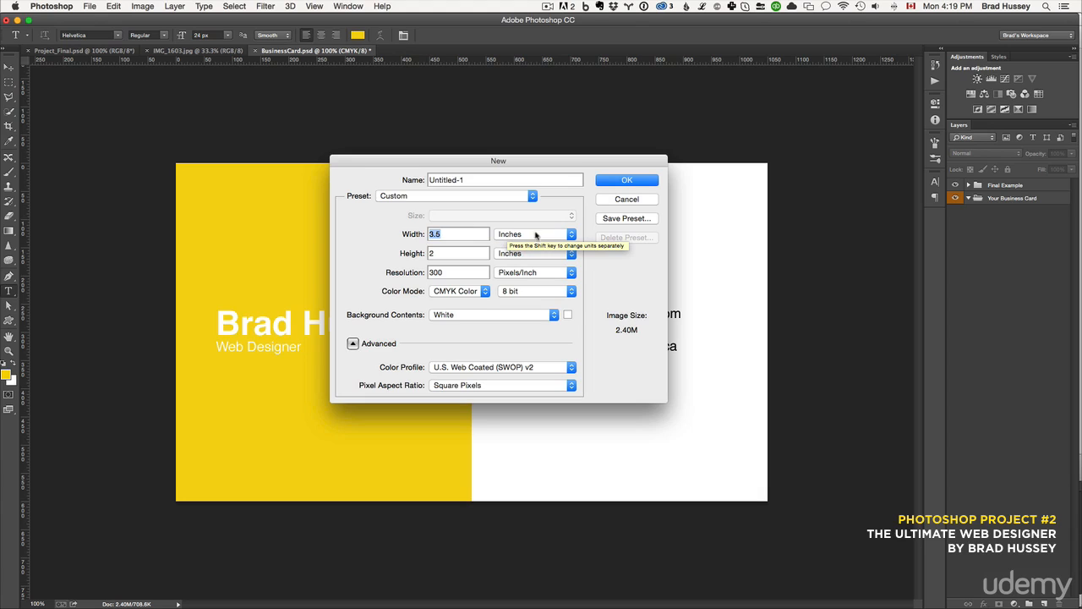
pyautogui.moveTo(431, 272); pyautogui.dragTo(453, 275)
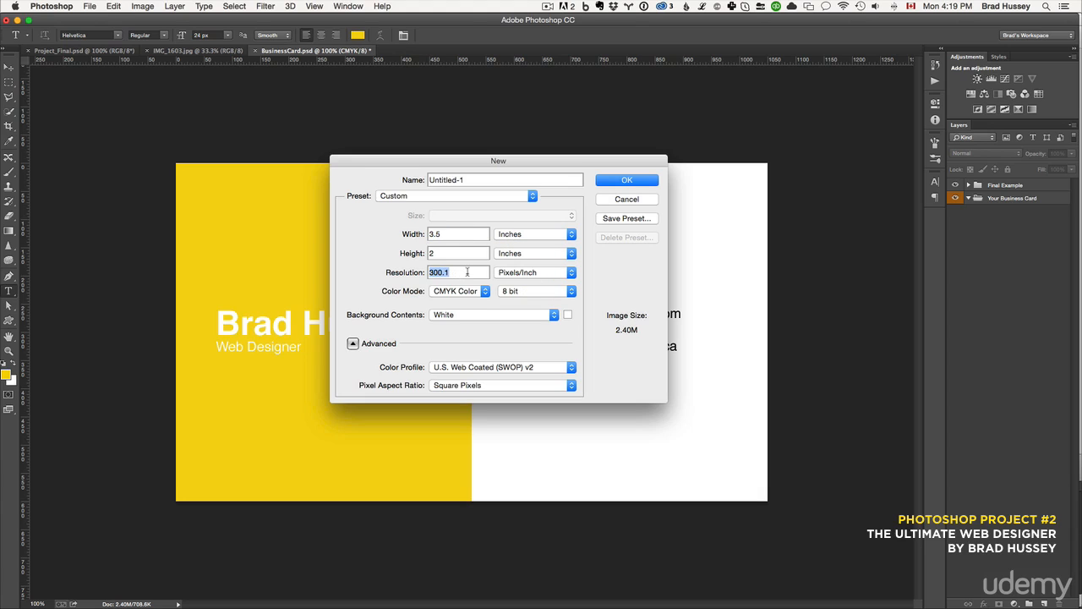
pyautogui.write('300')
pyautogui.press('Tab')
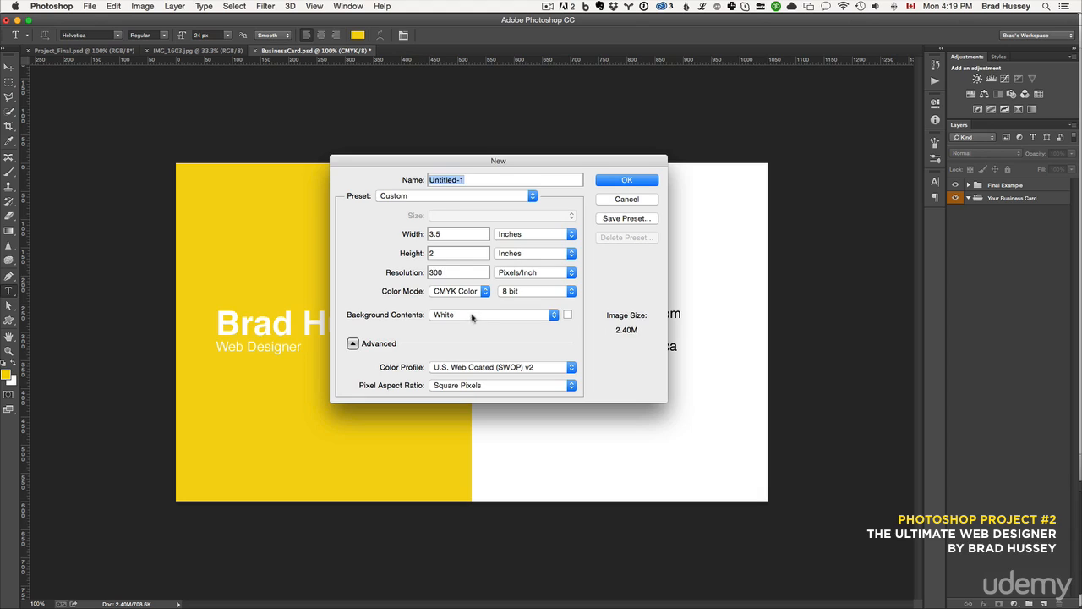
pyautogui.click(463, 295)
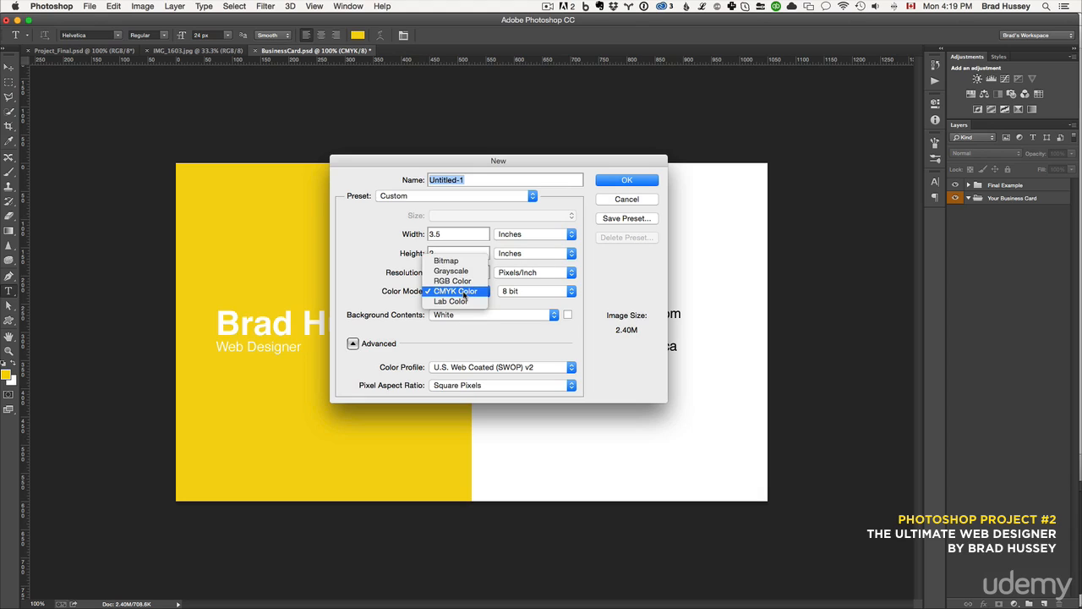
pyautogui.click(369, 284)
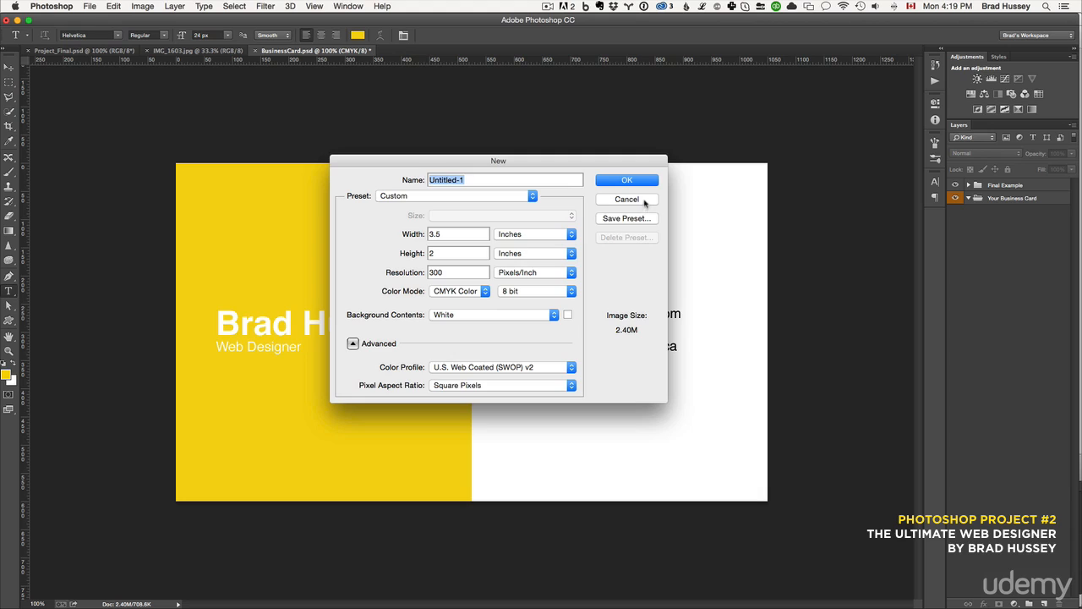
pyautogui.click(640, 200)
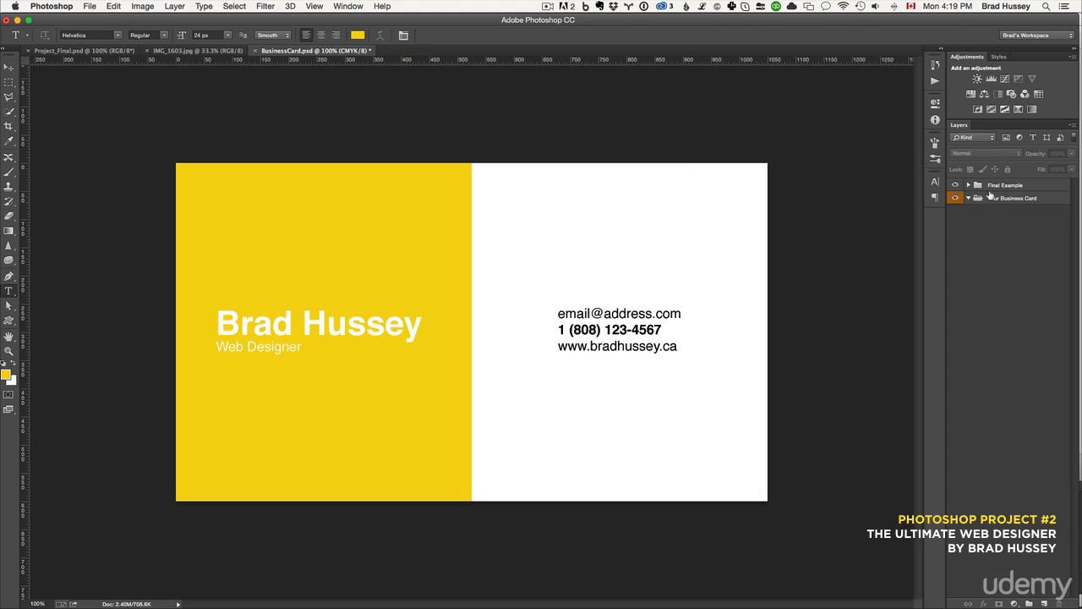
# Examine the Final Example group by toggling its visibility and expanding it to view its layers
pyautogui.click(989, 186)
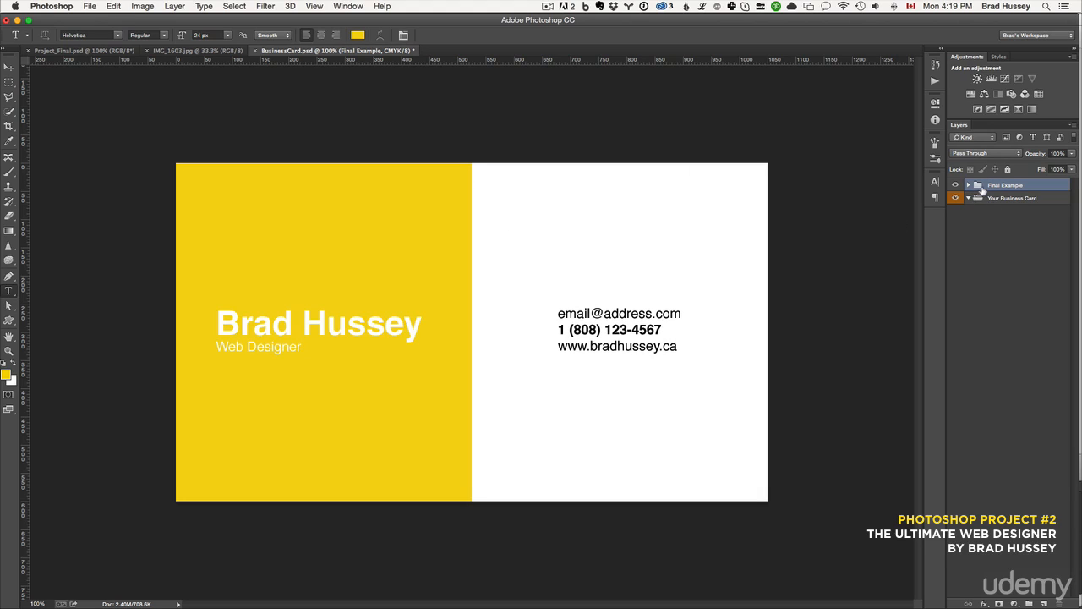
pyautogui.click(955, 185)
pyautogui.click(955, 185)
pyautogui.click(969, 200)
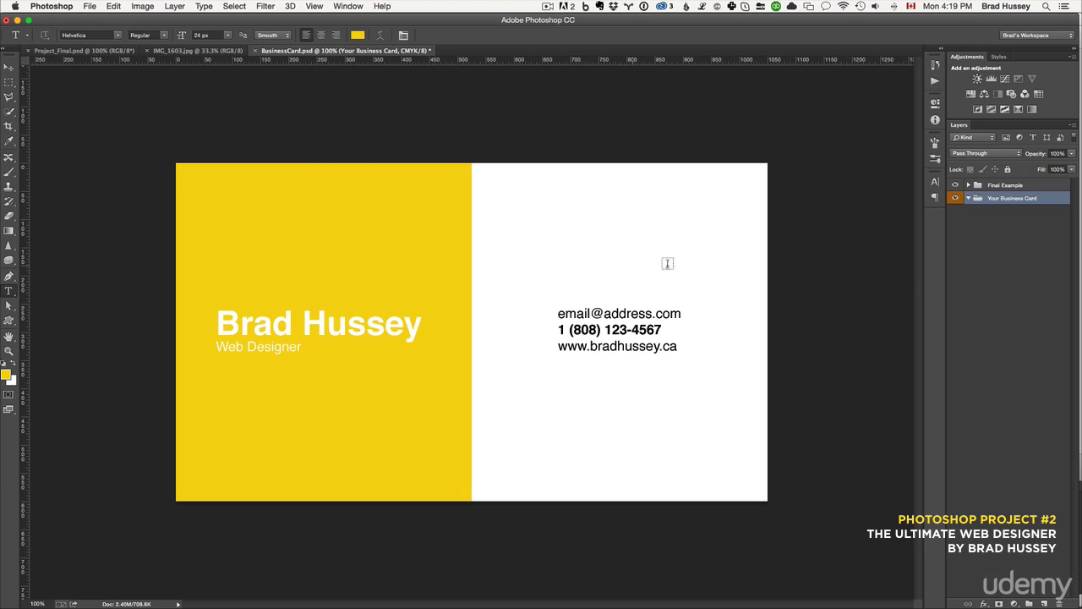
pyautogui.click(1001, 186)
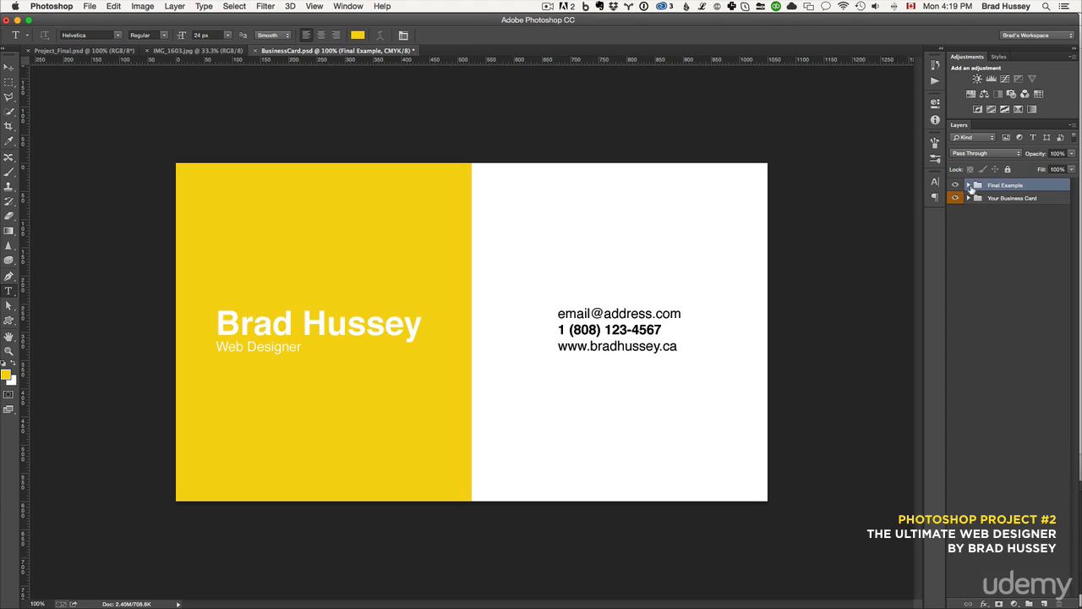
pyautogui.click(968, 185)
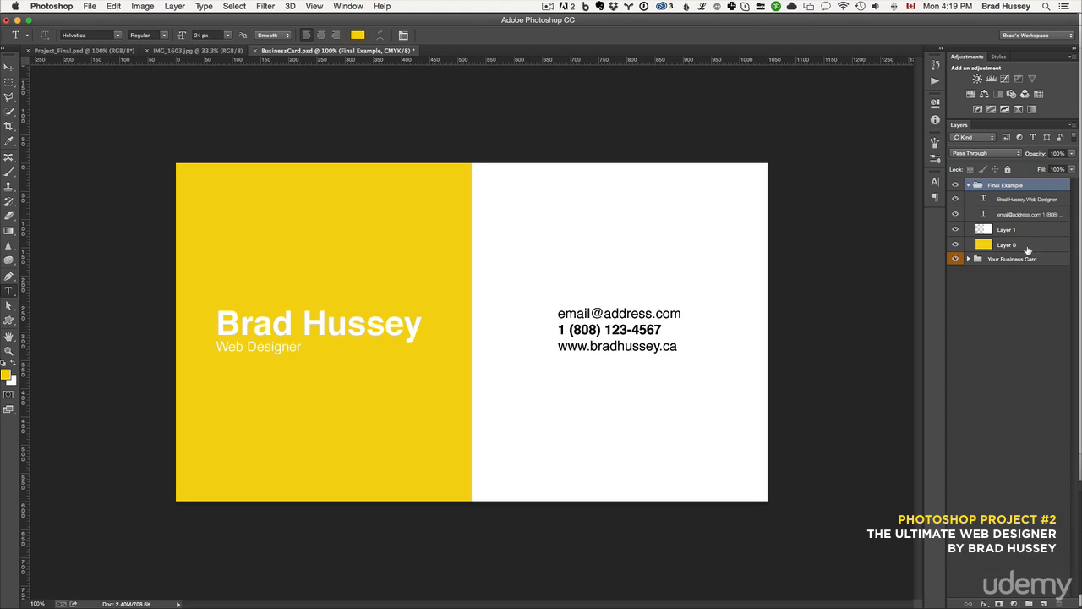
# Collapse and hide the Final Example group and select the Your Business Card group
pyautogui.rightClick(977, 186)
pyautogui.click(1044, 381)
pyautogui.click(968, 185)
pyautogui.click(969, 197)
pyautogui.click(977, 199)
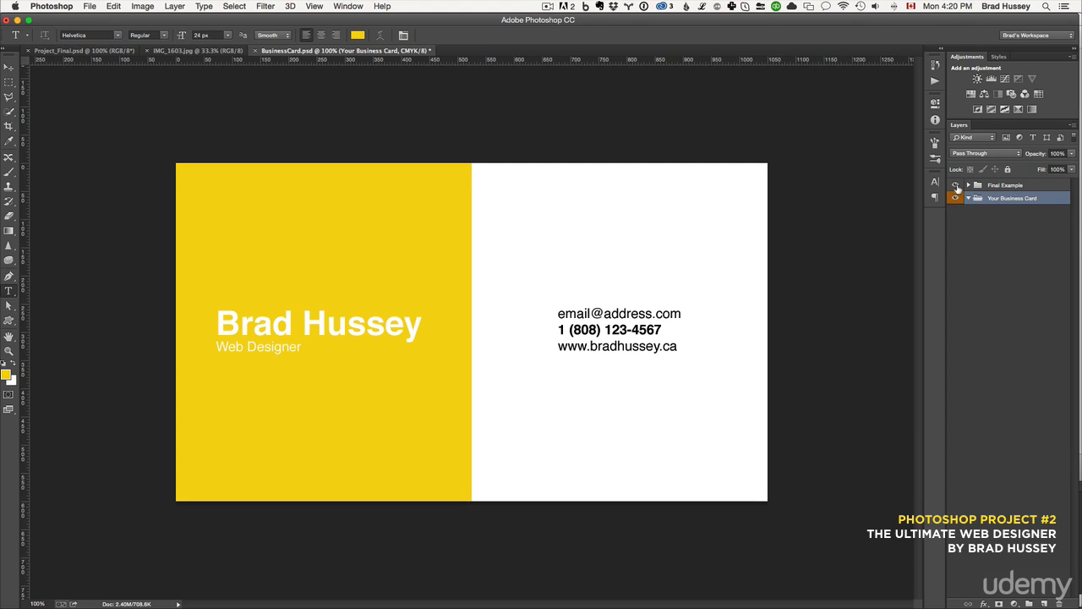
pyautogui.click(955, 185)
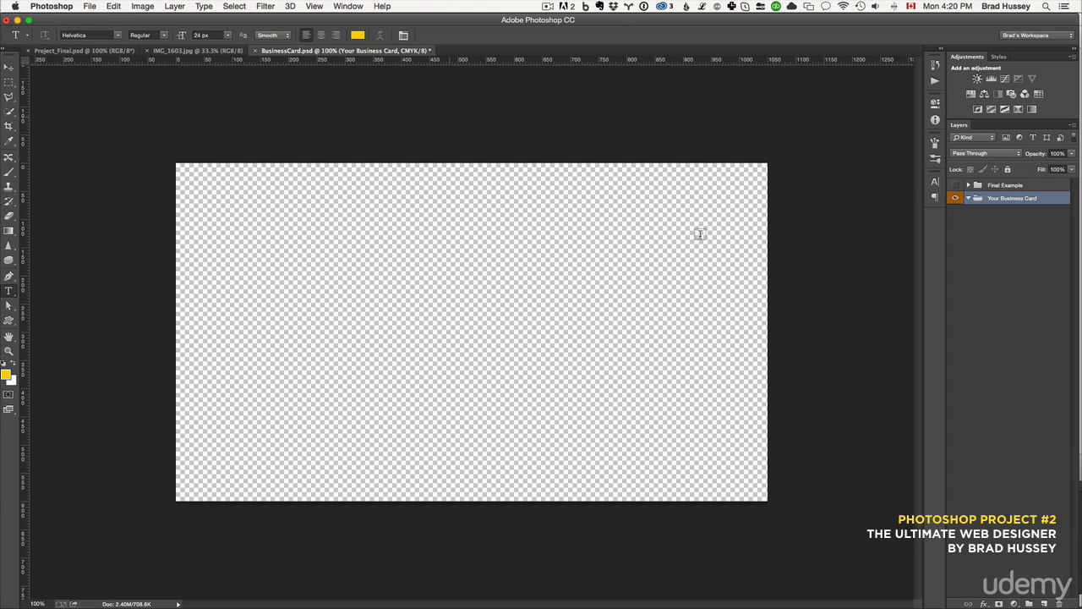
# Create a new layer inside Your Business Card and fill it with the yellow foreground colour using the Paint Bucket
pyautogui.click(1045, 603)
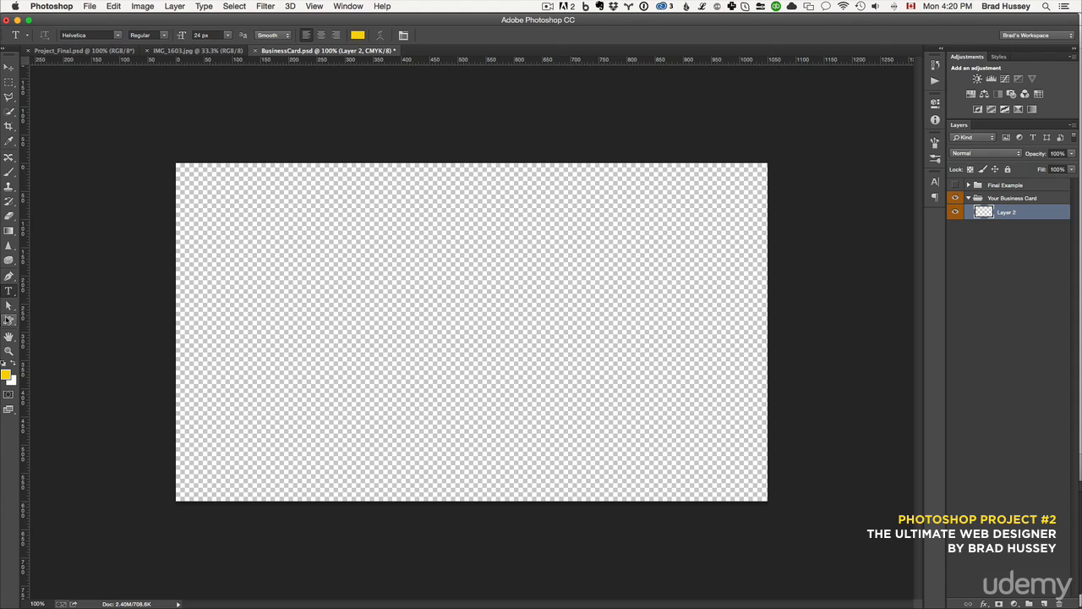
pyautogui.click(9, 186)
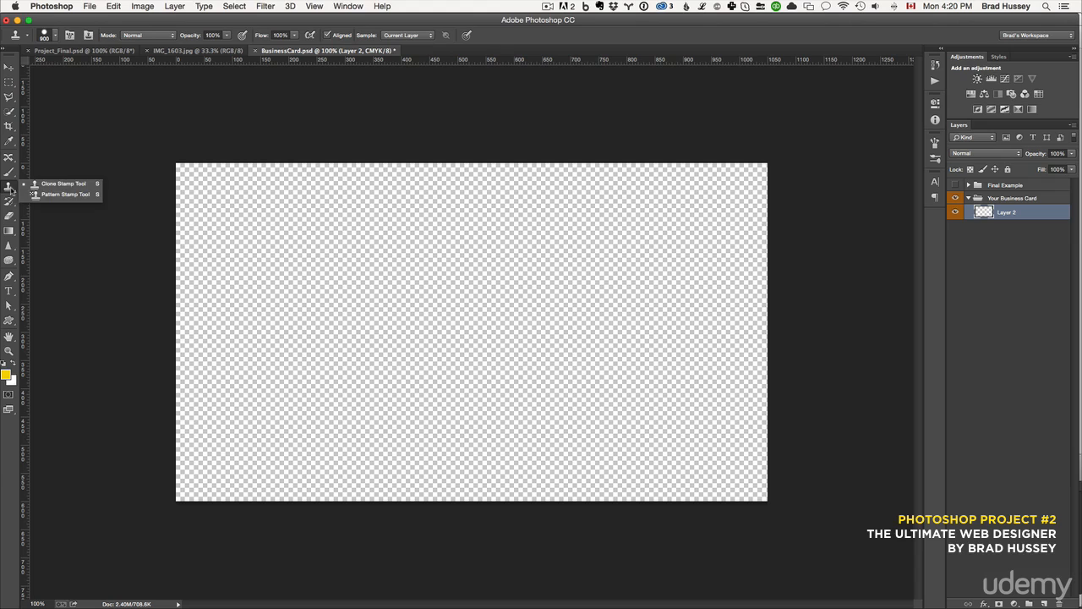
pyautogui.click(8, 231)
pyautogui.moveTo(8, 233); pyautogui.dragTo(70, 236)
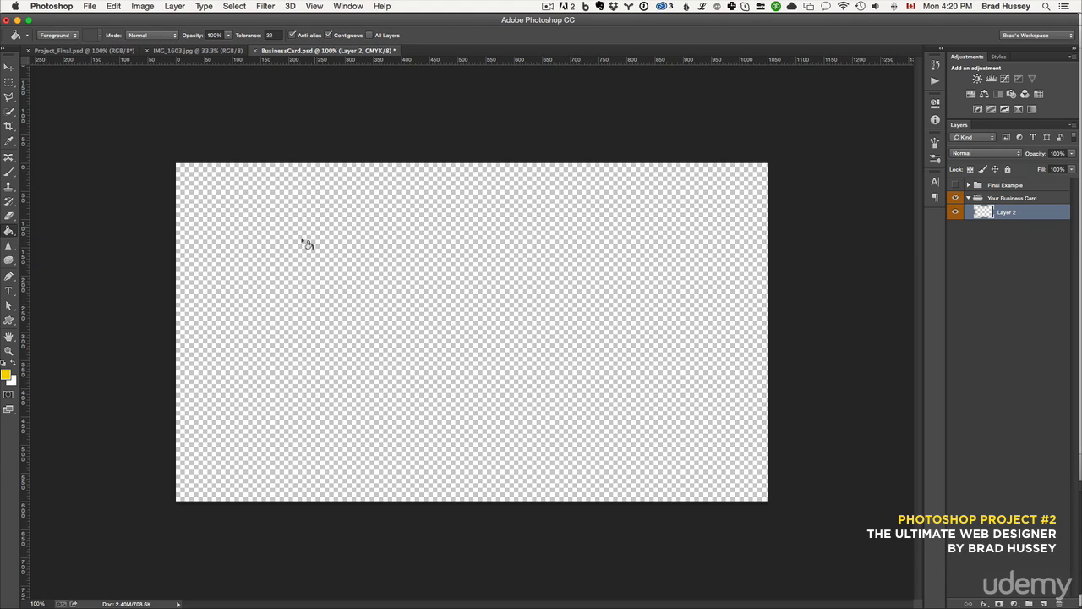
pyautogui.click(65, 39)
pyautogui.click(338, 290)
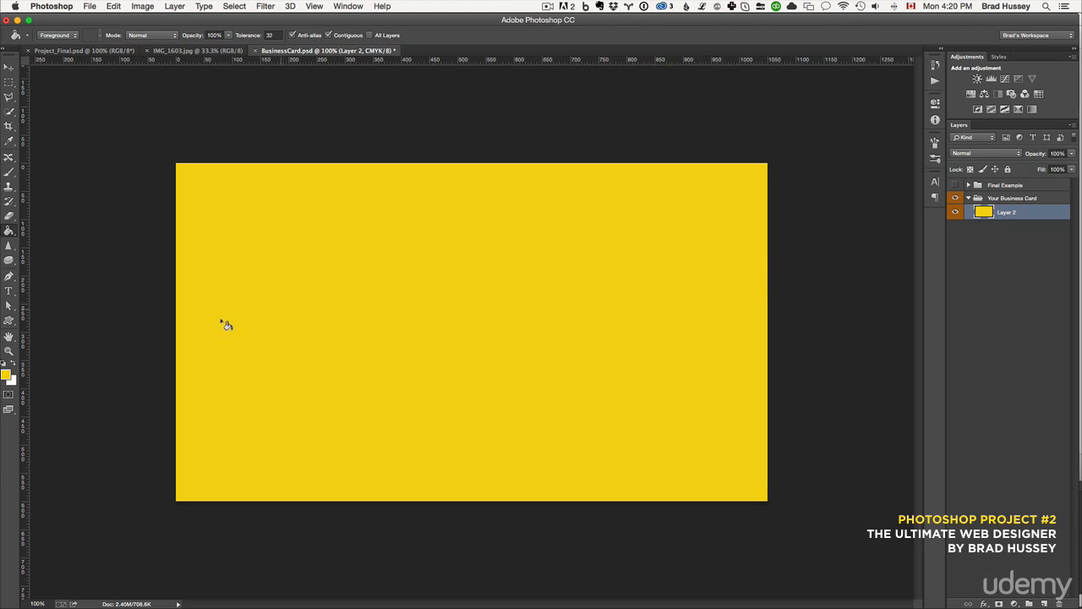
pyautogui.click(7, 377)
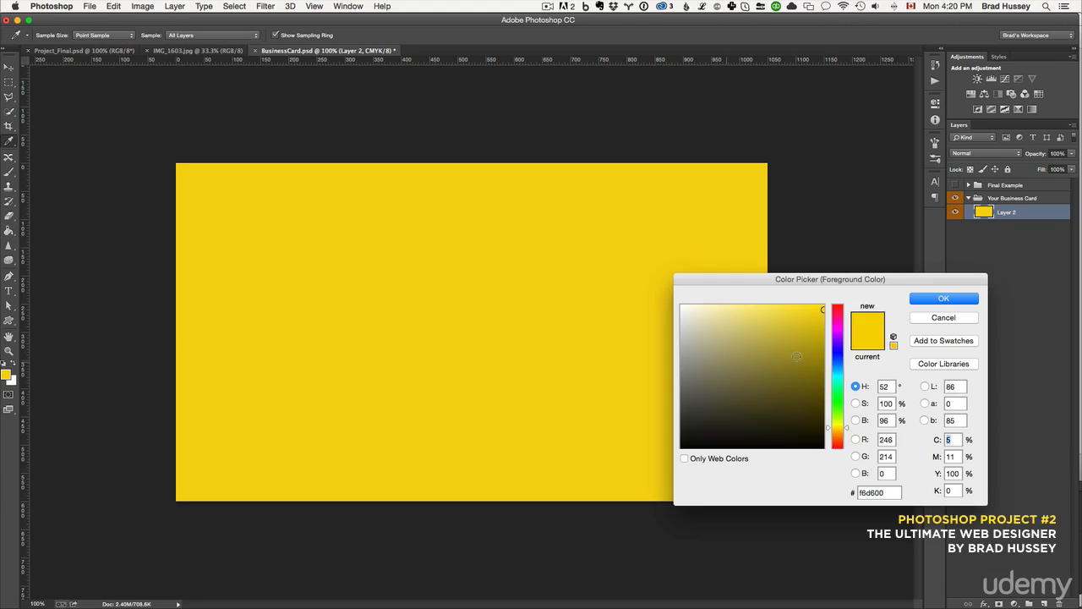
pyautogui.click(959, 319)
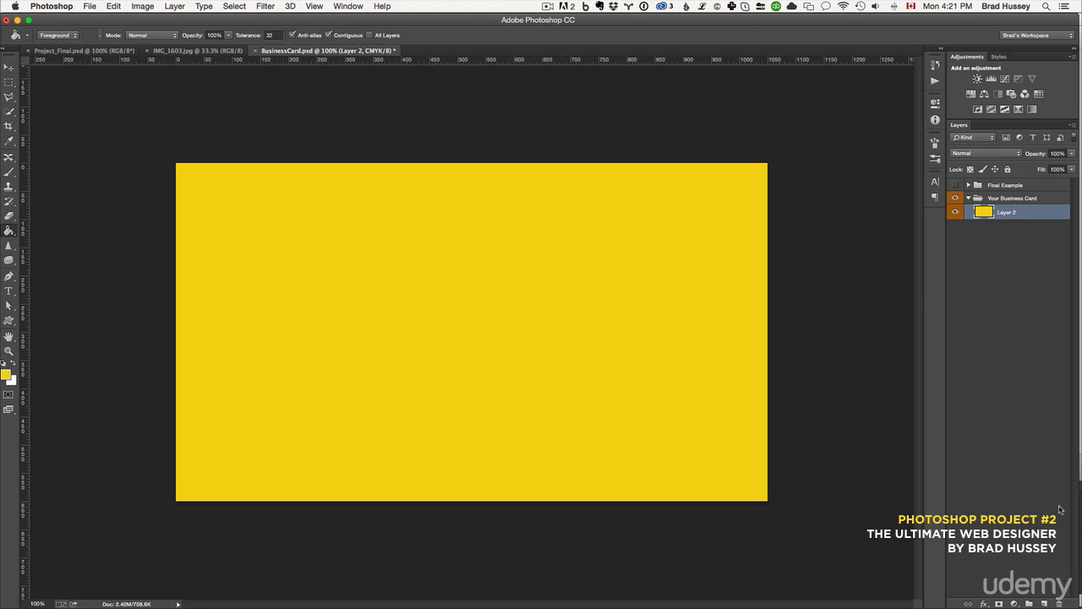
# Add another new layer above the yellow fill and place guides crossing at the card's centre
pyautogui.click(1045, 603)
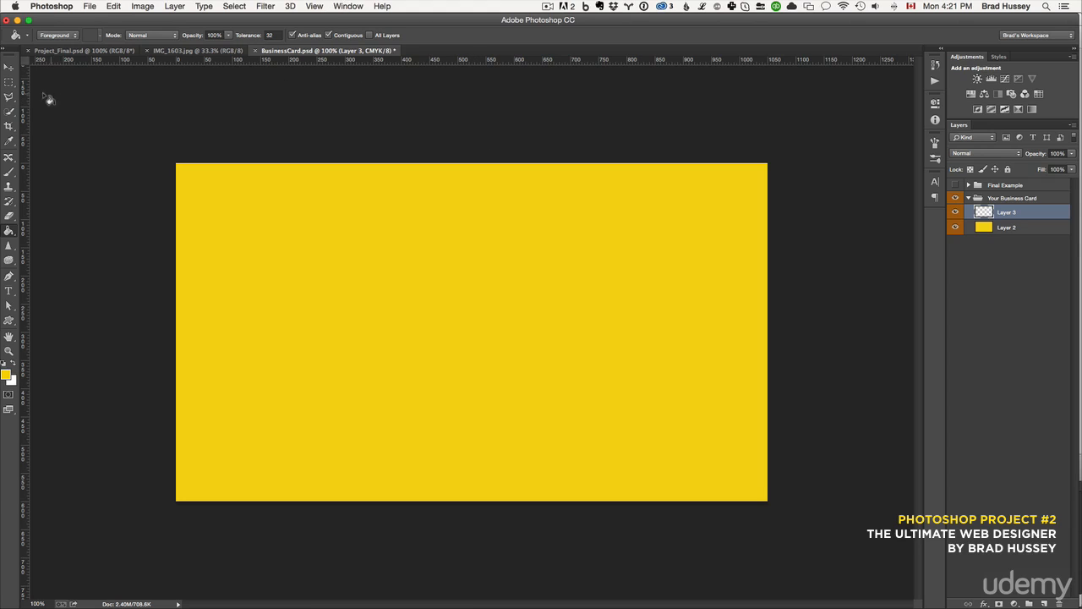
pyautogui.moveTo(26, 100); pyautogui.dragTo(471, 196)
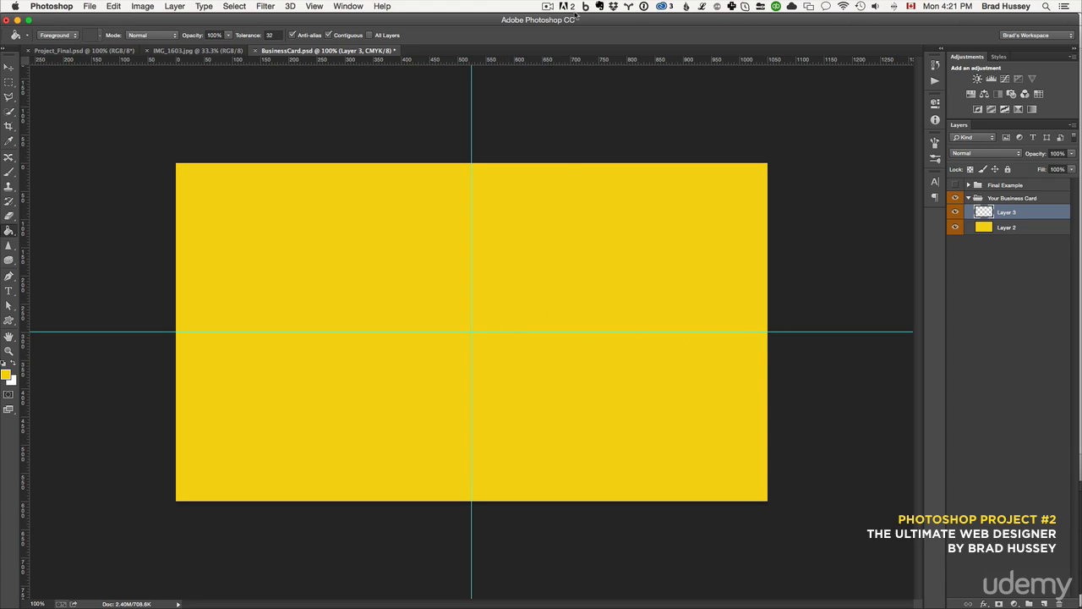
# Clear the guides and redraw a horizontal and a vertical guide through the card's centre
pyautogui.click(317, 7)
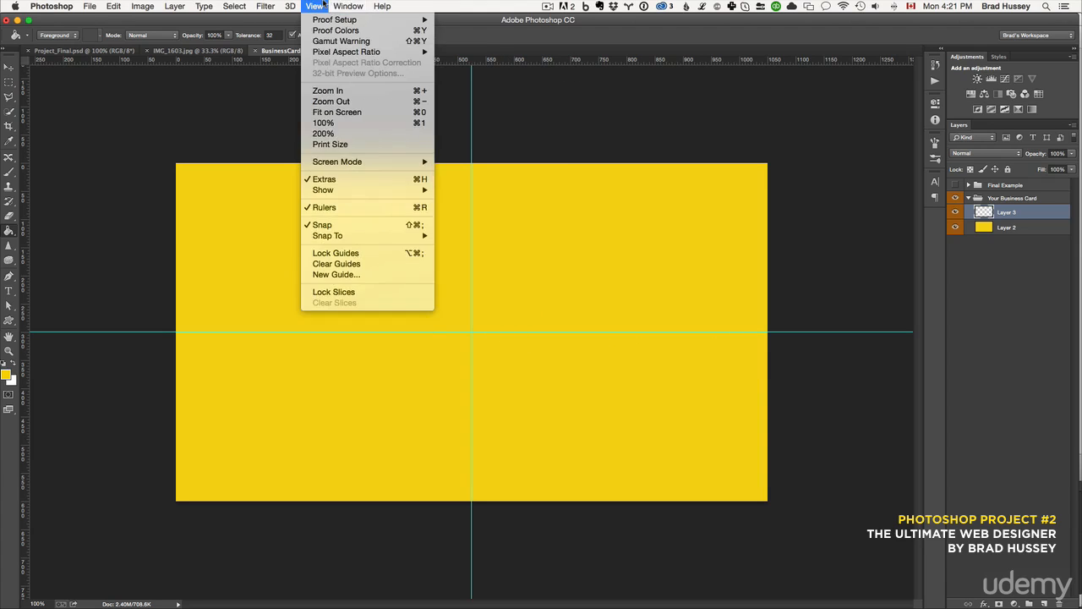
pyautogui.moveTo(339, 197)
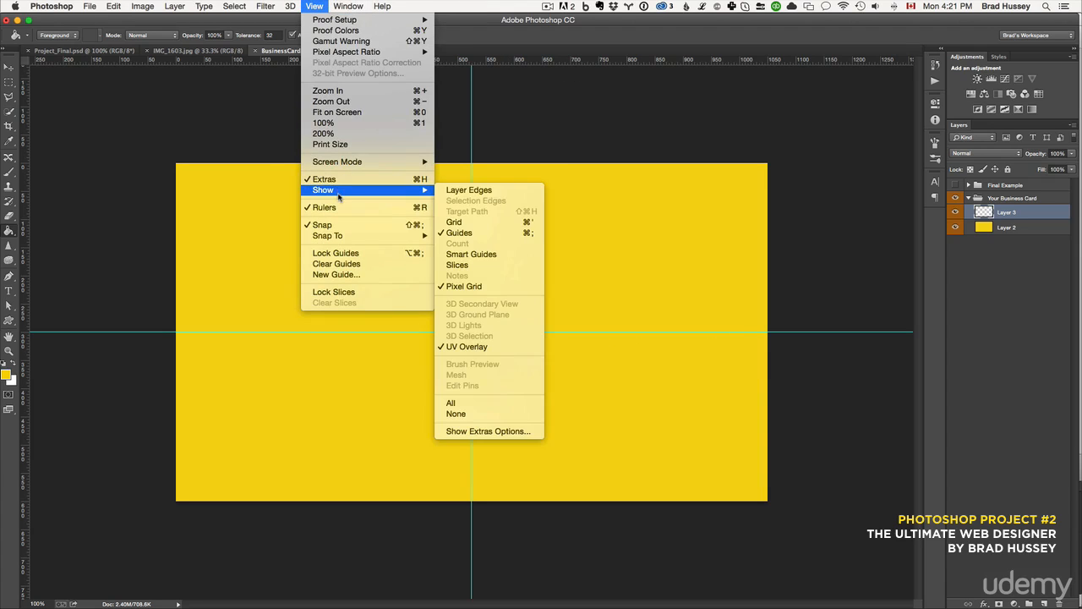
pyautogui.click(385, 264)
pyautogui.moveTo(492, 63); pyautogui.dragTo(510, 332)
pyautogui.moveTo(23, 250); pyautogui.dragTo(472, 266)
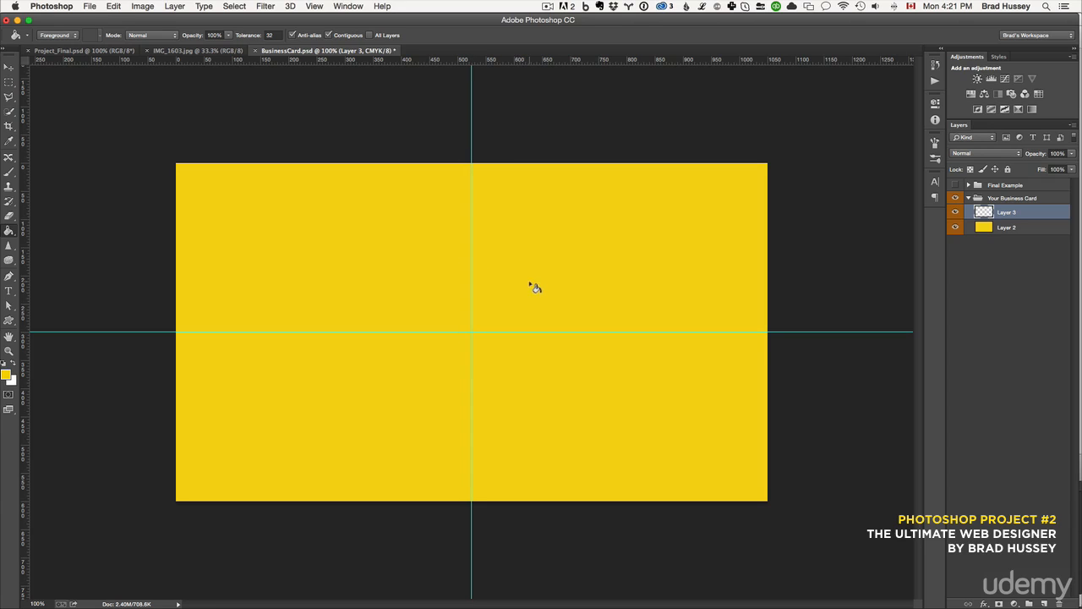
# Select the card's right half, from the vertical guide to the right edge, with the Rectangular Marquee tool
pyautogui.click(9, 82)
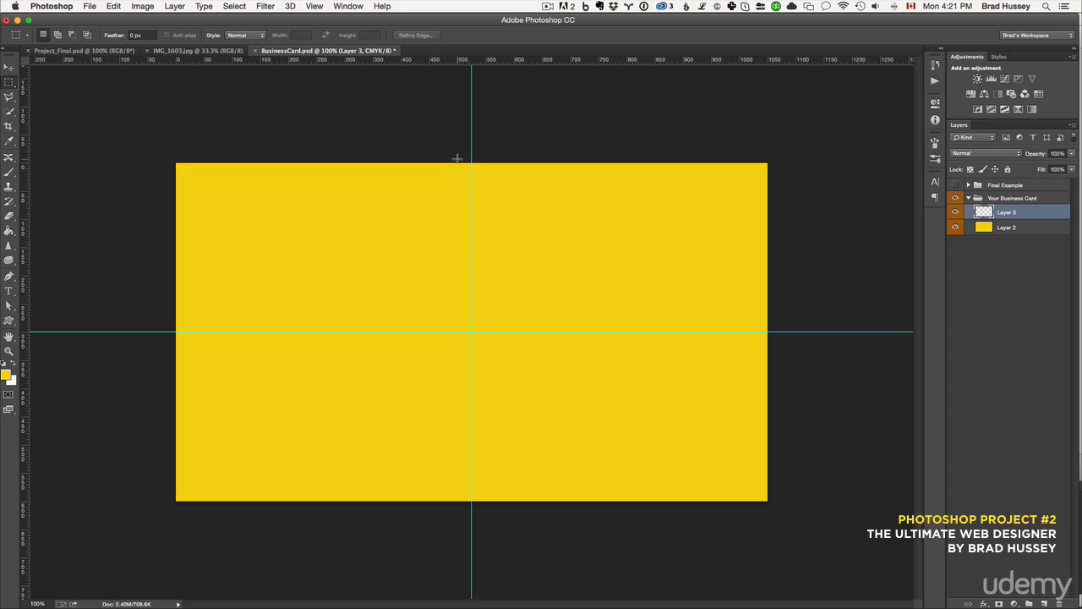
pyautogui.moveTo(471, 163); pyautogui.dragTo(807, 516)
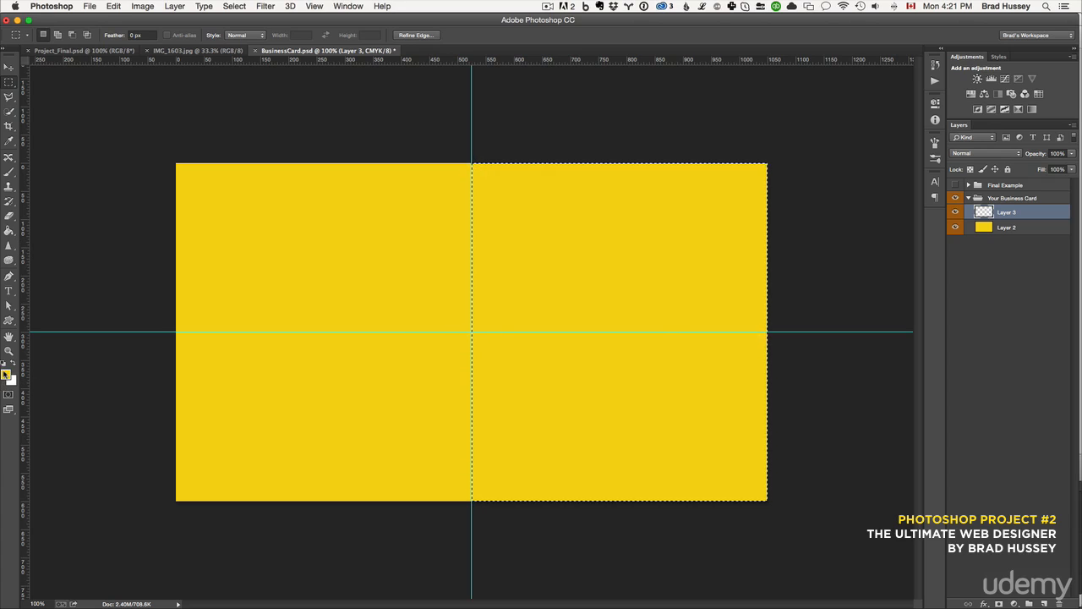
# Fill the selected right half of the card on the upper layer with white using the Paint Bucket
pyautogui.click(10, 231)
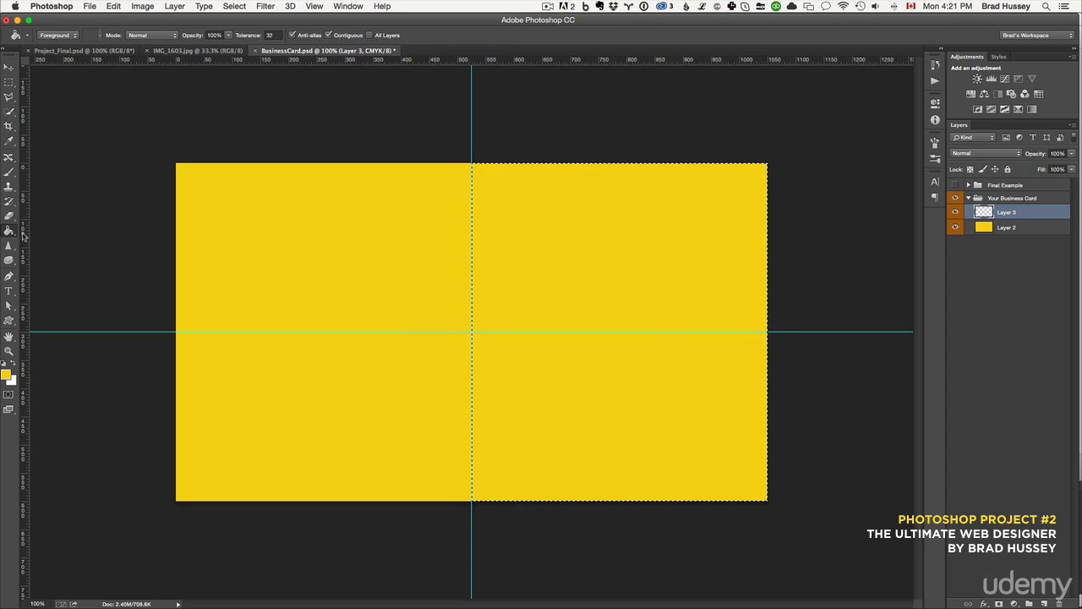
pyautogui.click(6, 374)
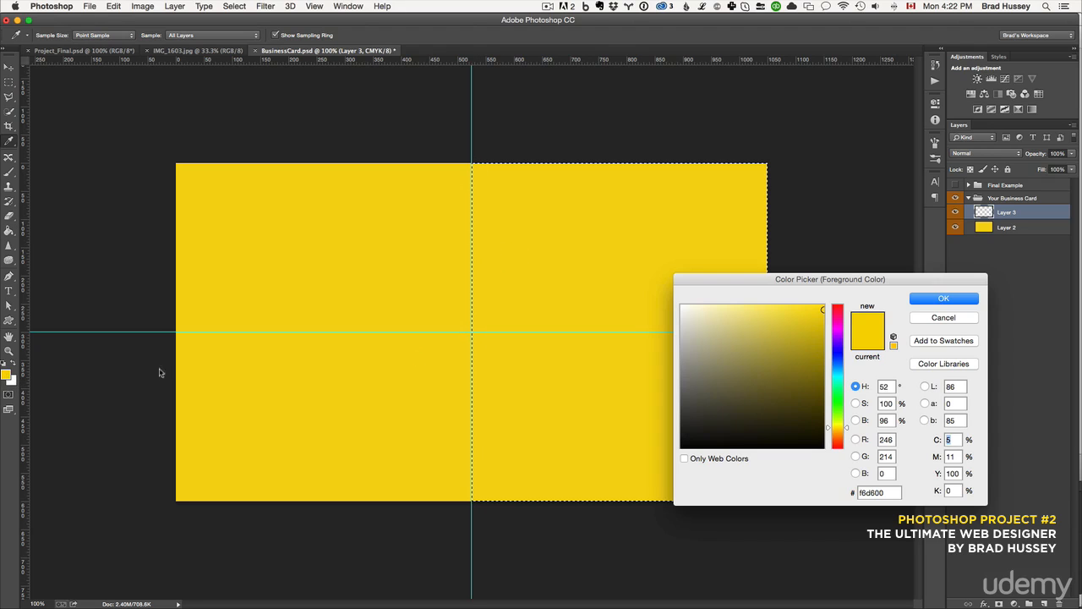
pyautogui.click(938, 321)
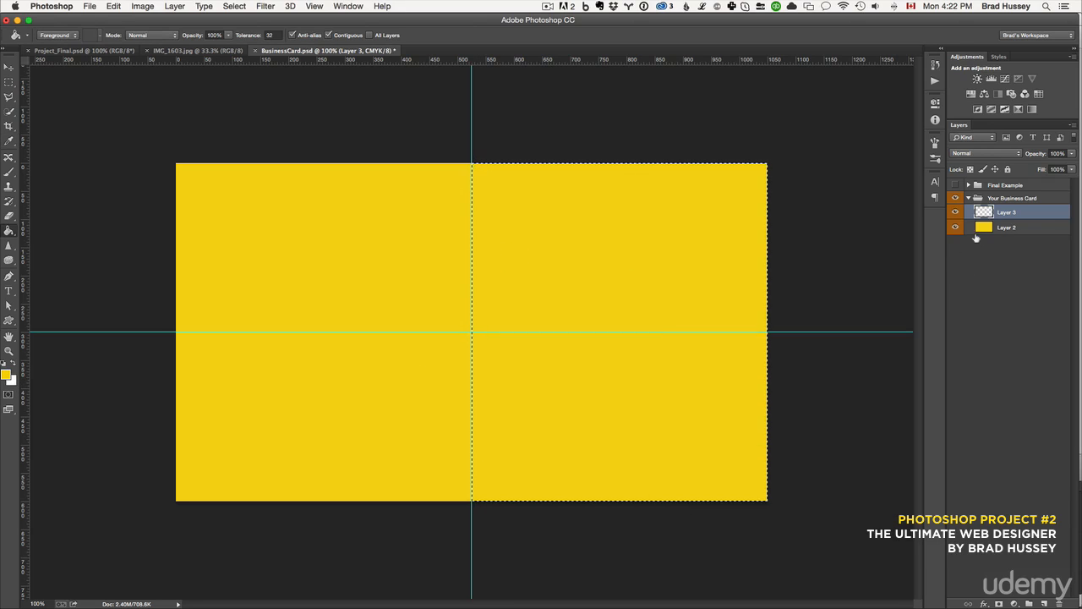
pyautogui.click(1022, 230)
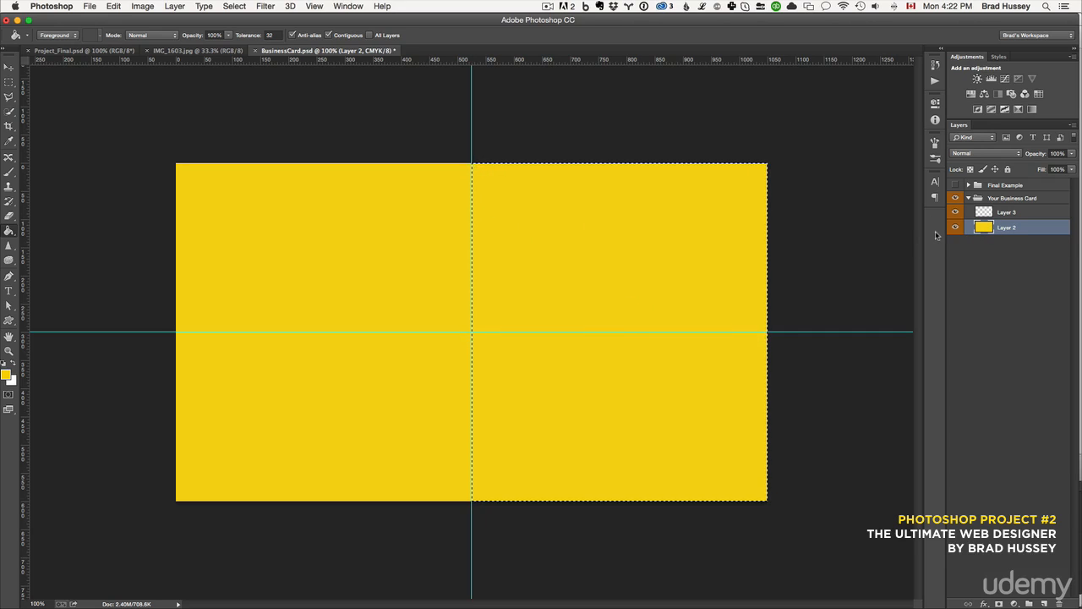
pyautogui.click(1030, 216)
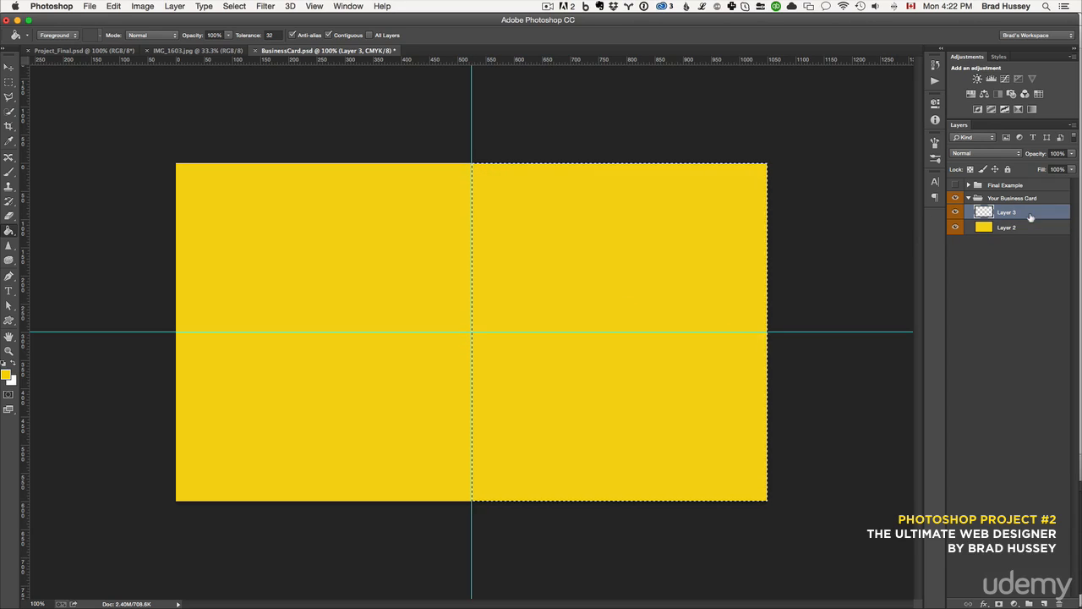
pyautogui.click(6, 375)
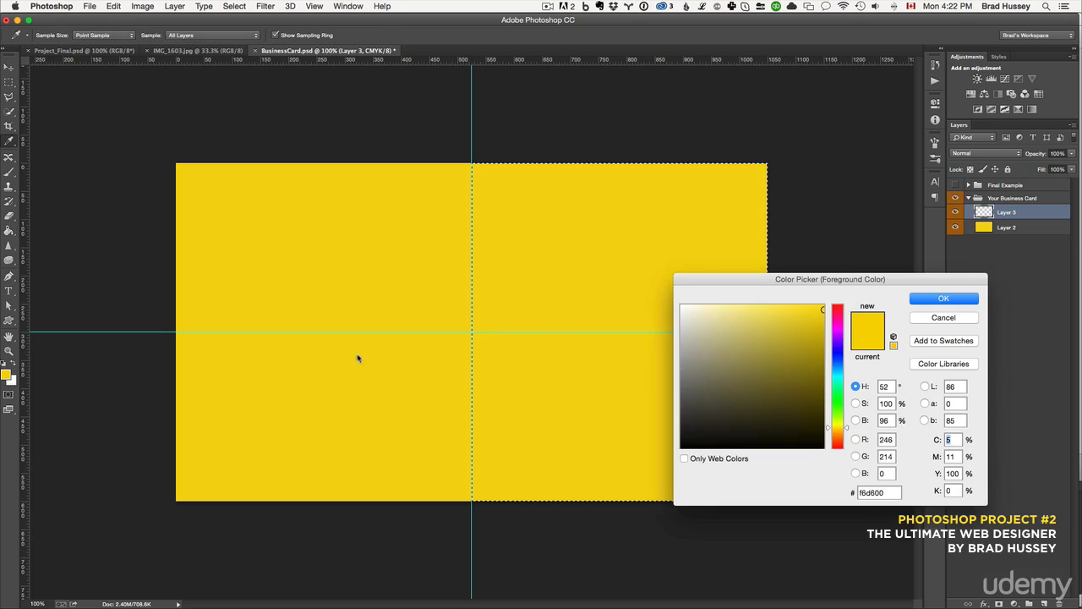
pyautogui.click(942, 298)
pyautogui.press('g')
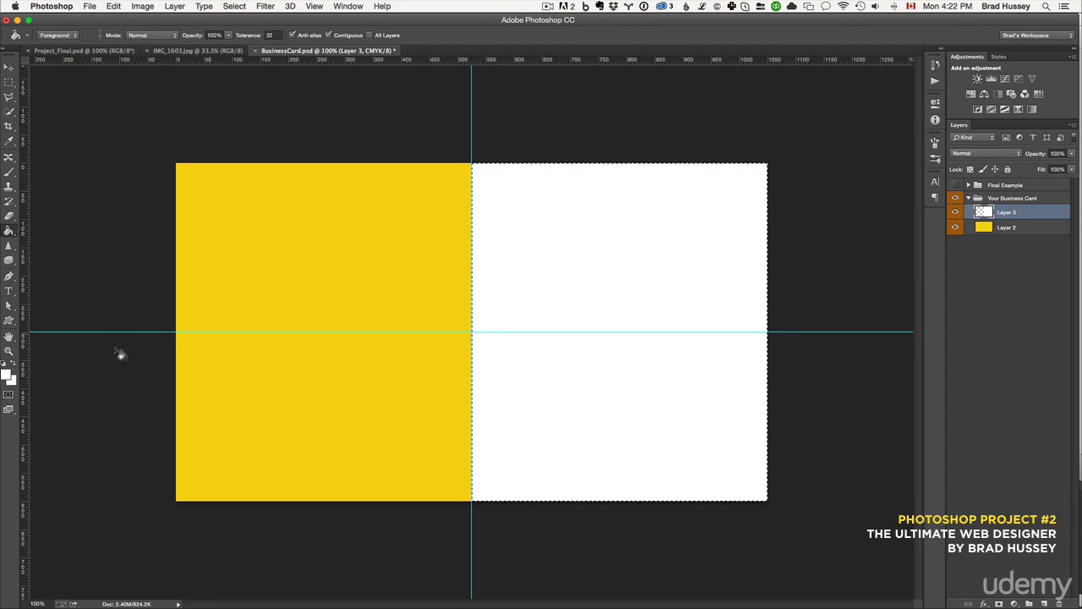
# Set the foreground and background colours back to yellow and white, then deselect the selection
pyautogui.click(10, 377)
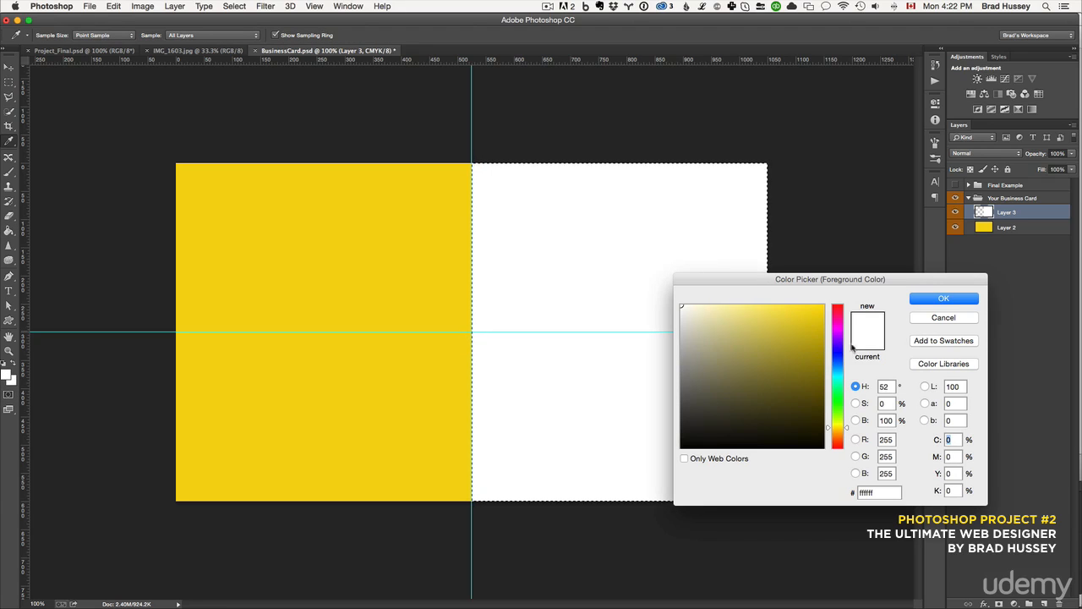
pyautogui.moveTo(749, 328)
pyautogui.mouseDown()
pyautogui.moveTo(797, 350)
pyautogui.moveTo(822, 330)
pyautogui.mouseUp()
pyautogui.click(460, 252)
pyautogui.click(943, 297)
pyautogui.press('g')
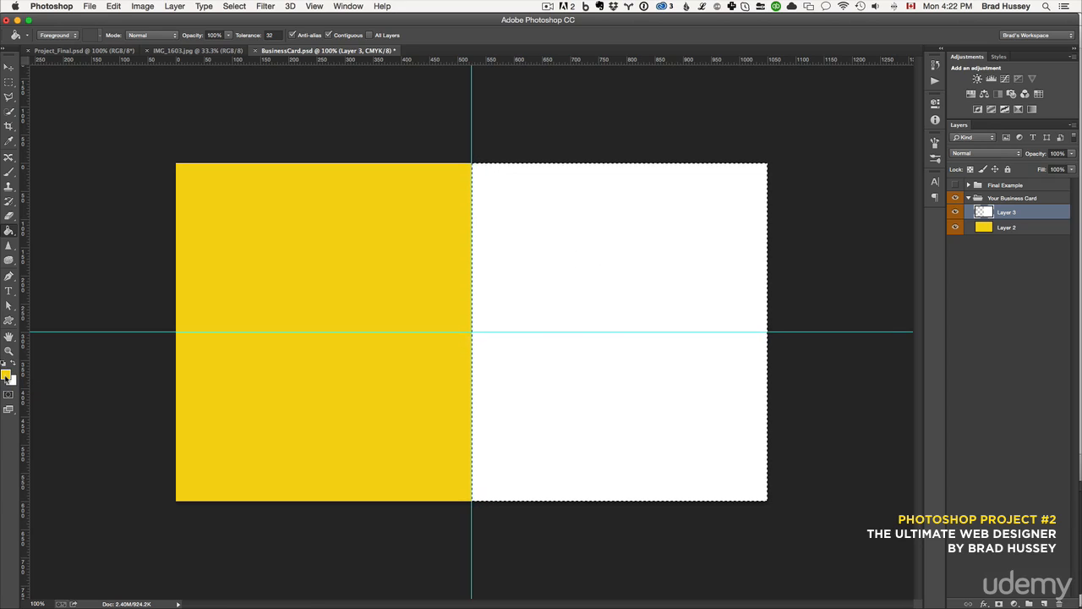
pyautogui.press('x')
pyautogui.press('x')
pyautogui.press('x')
pyautogui.press('super+d')
# Add a new layer and set the Type tool to Helvetica Bold with a black text colour
pyautogui.click(1044, 602)
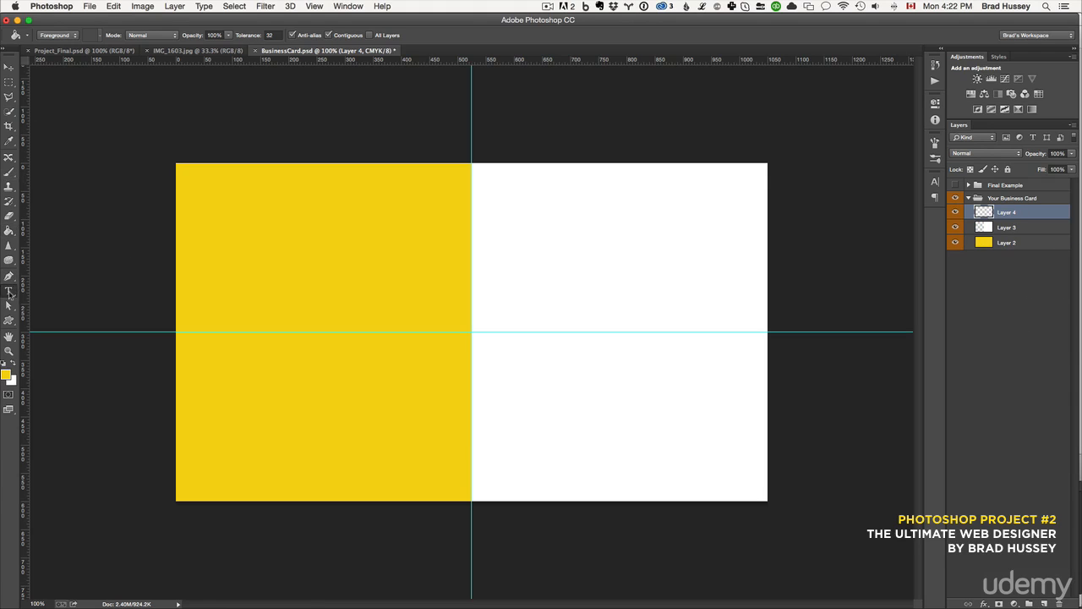
pyautogui.press('t')
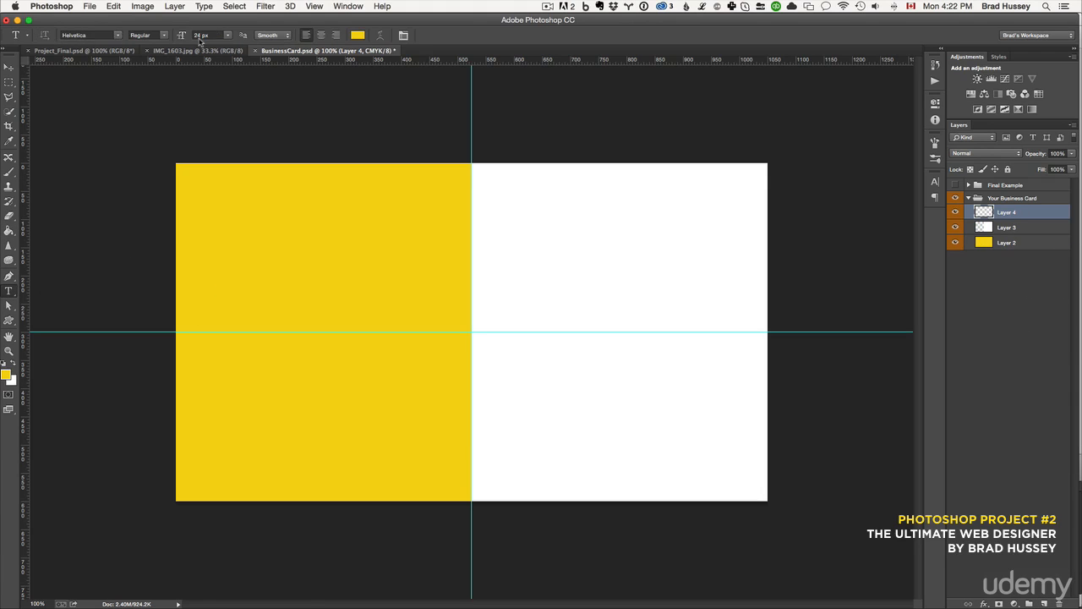
pyautogui.click(167, 35)
pyautogui.click(170, 65)
pyautogui.click(357, 35)
pyautogui.moveTo(725, 436); pyautogui.dragTo(668, 461)
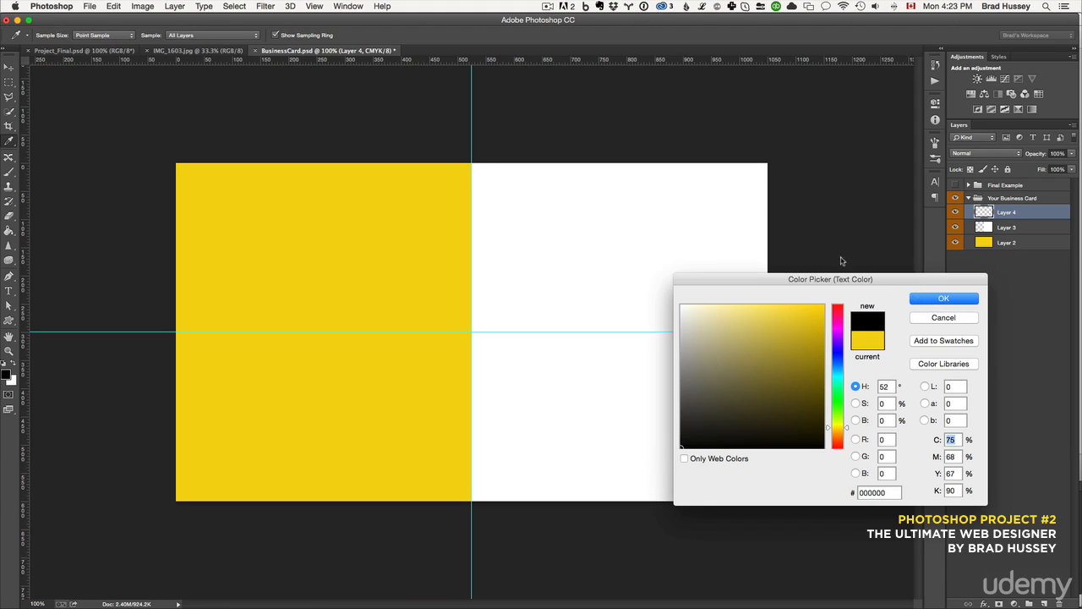
pyautogui.click(942, 299)
# Type the cardholder's name and Web Designer on two lines in the yellow panel and commit the text
pyautogui.click(253, 292)
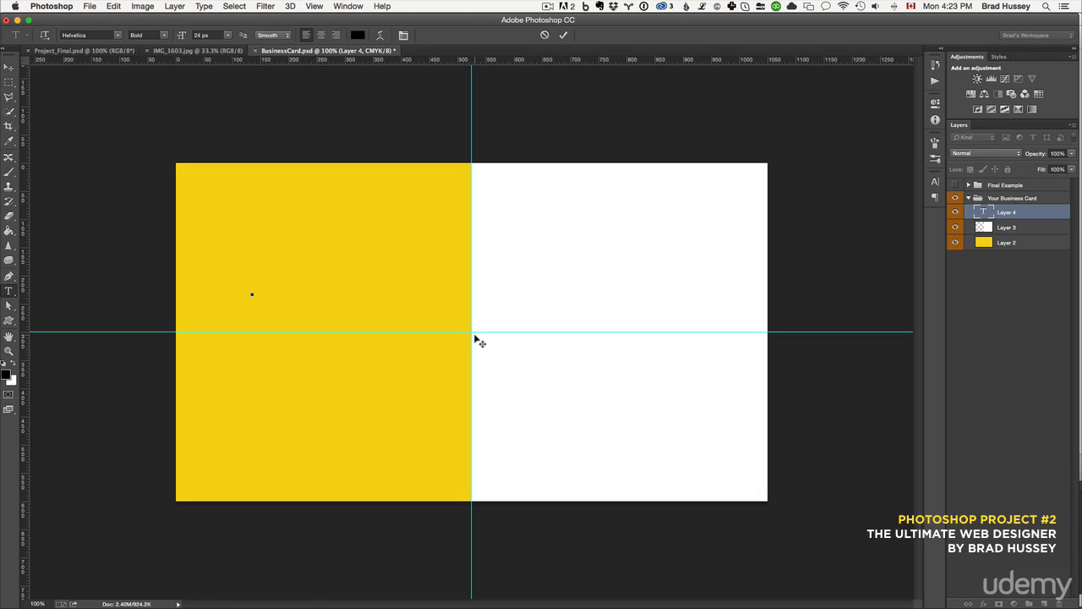
pyautogui.write('BRAD HU')
pyautogui.press('super+a')
pyautogui.write('Brad Hussey')
pyautogui.press('Return')
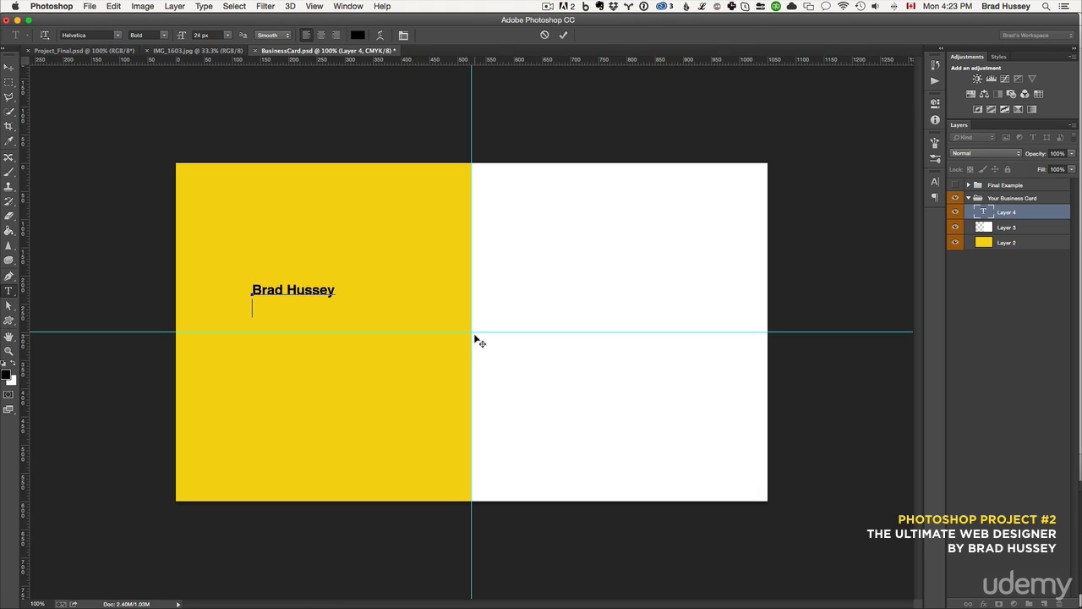
pyautogui.write('Web Designer')
pyautogui.press('super+Return')
pyautogui.press('v')
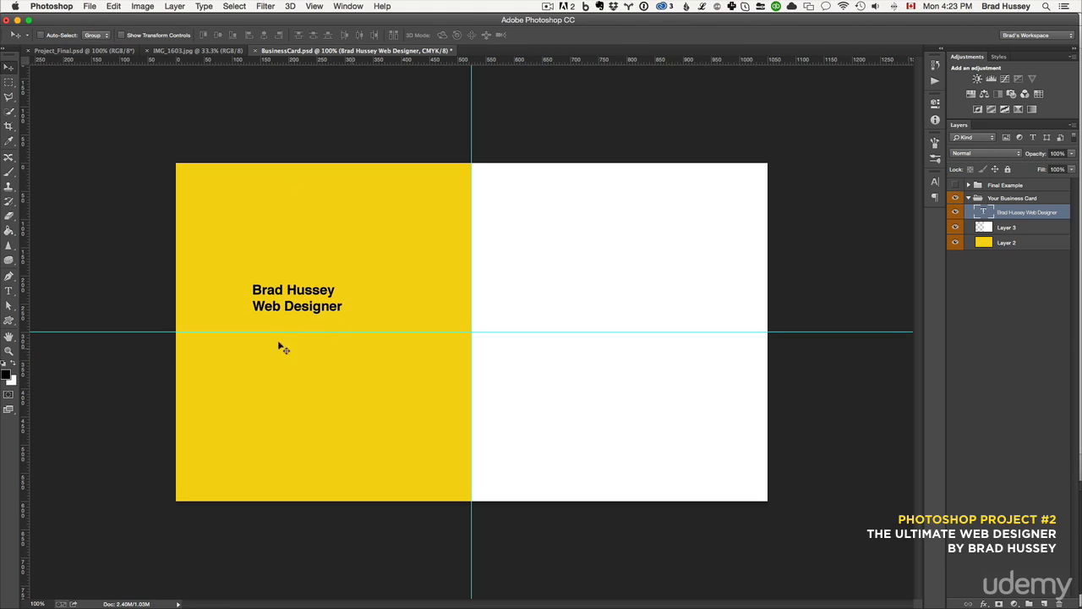
# Set the name line's font size to 48 px
pyautogui.press('t')
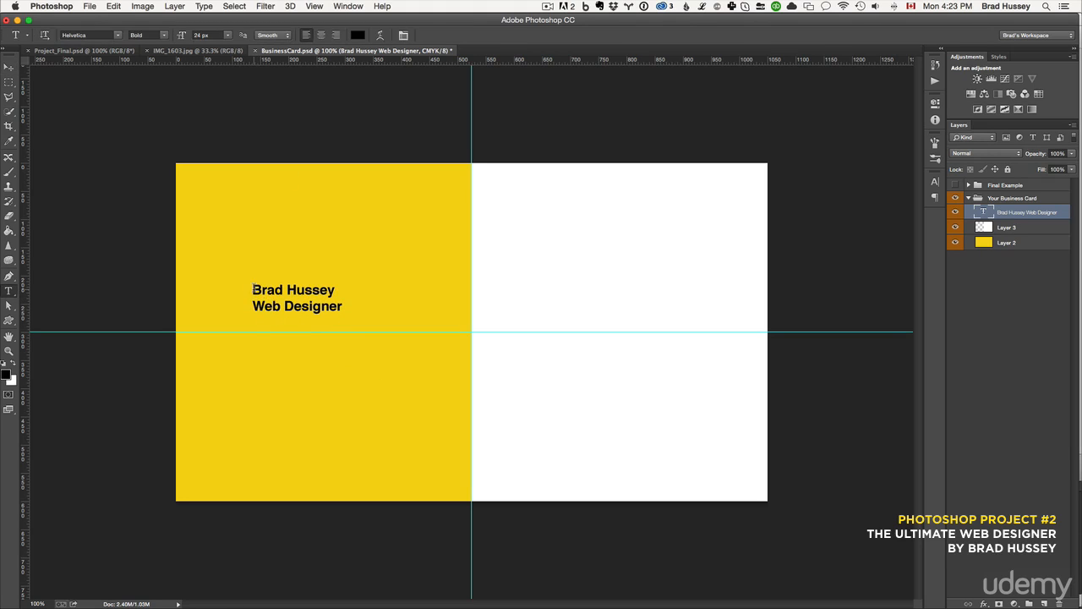
pyautogui.moveTo(252, 289); pyautogui.dragTo(347, 287)
pyautogui.click(227, 35)
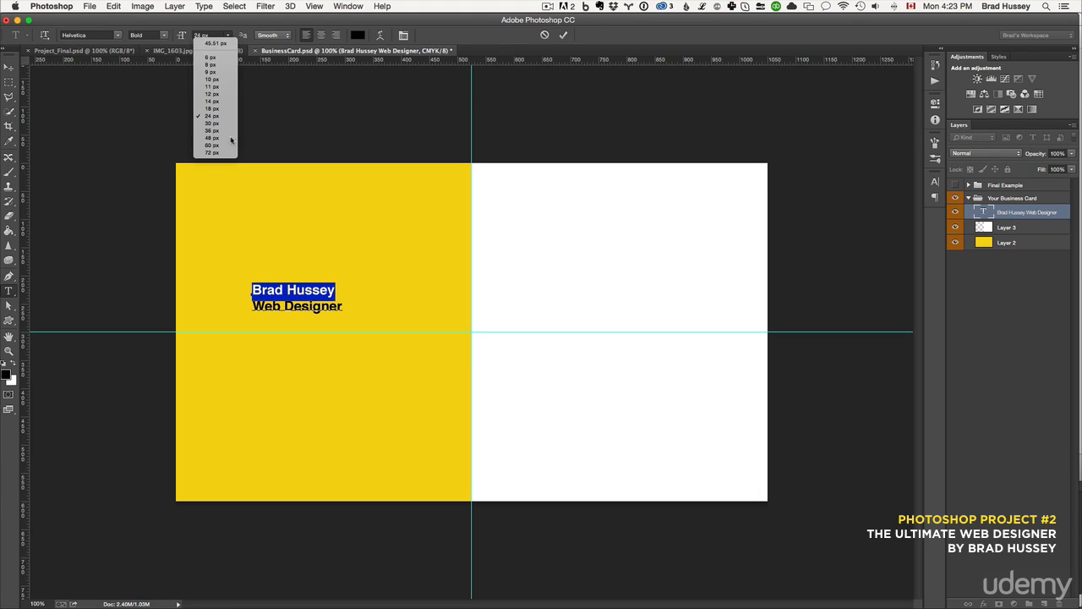
pyautogui.click(213, 138)
pyautogui.click(307, 298)
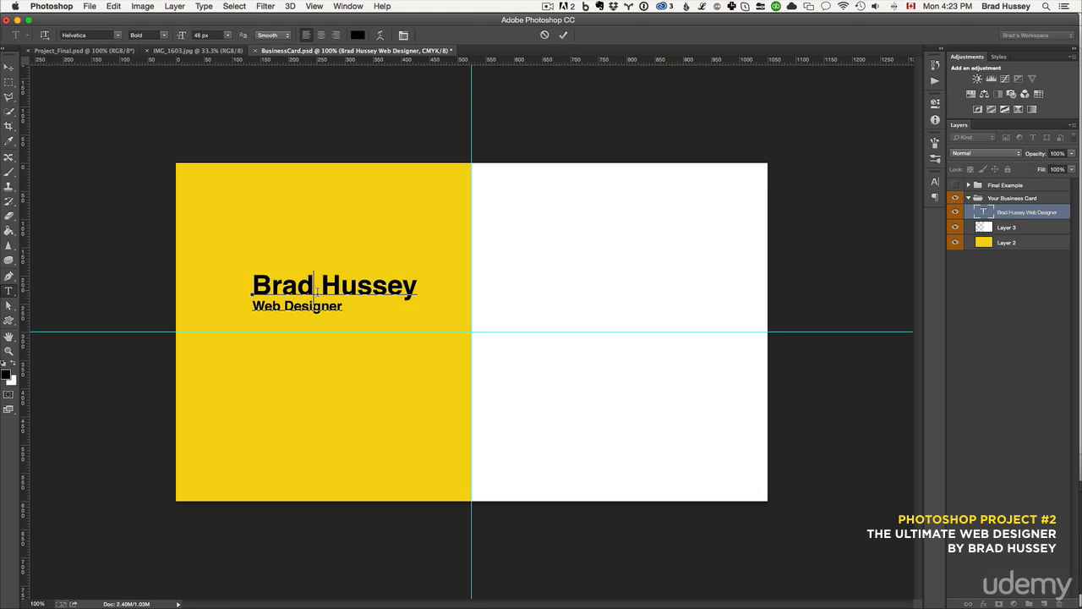
# Set the Web Designer line's font style to Regular and commit the text
pyautogui.moveTo(343, 306); pyautogui.dragTo(210, 308)
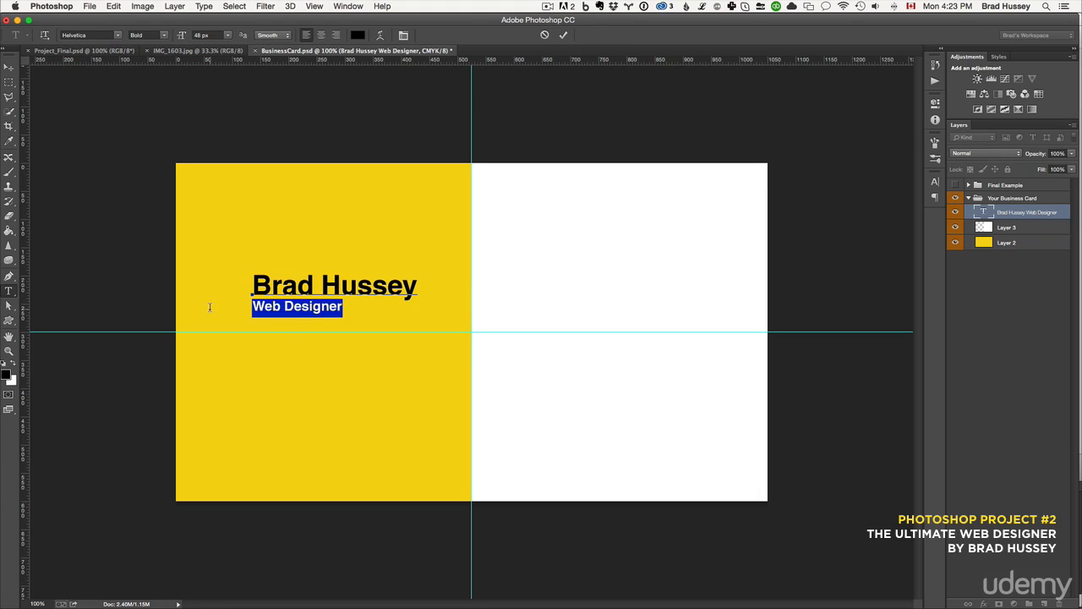
pyautogui.click(164, 37)
pyautogui.click(161, 47)
pyautogui.click(312, 307)
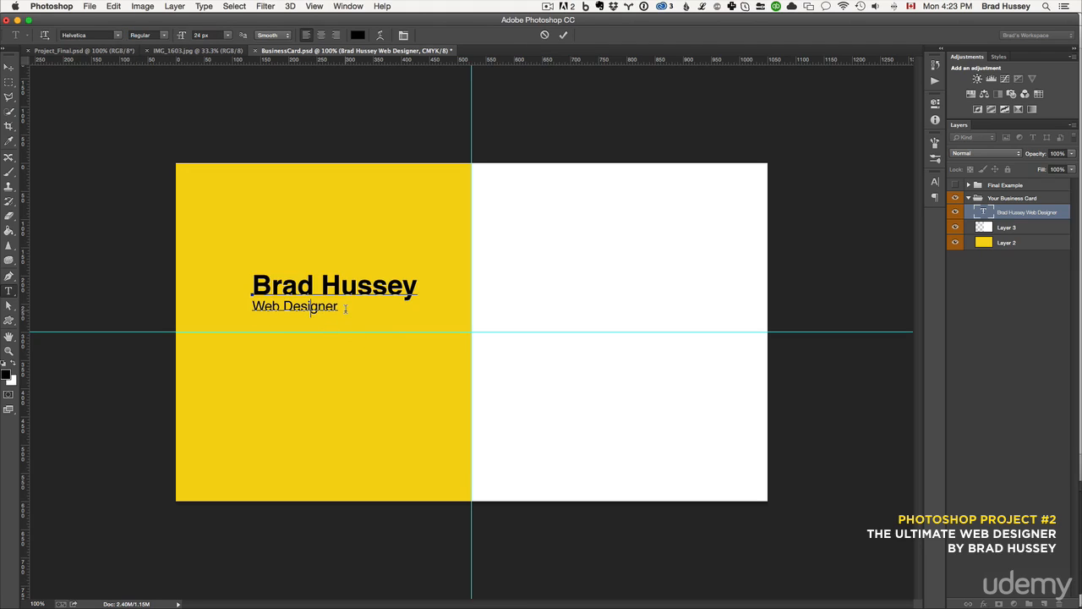
pyautogui.click(563, 38)
pyautogui.press('v')
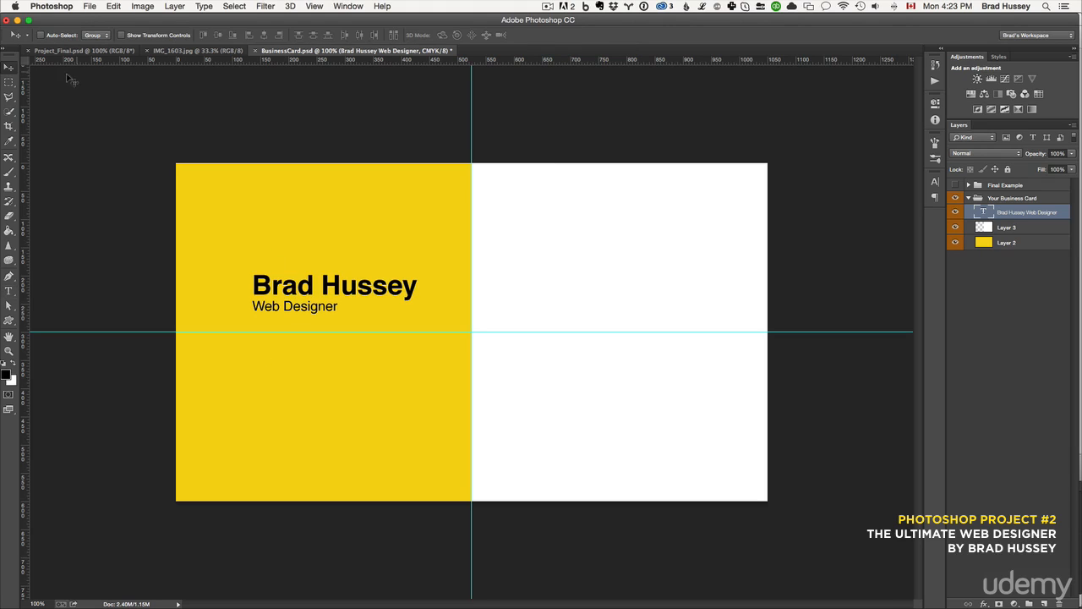
# Move the name text block lower in the yellow panel so it sits on the horizontal centre guide
pyautogui.moveTo(324, 296); pyautogui.dragTo(337, 332)
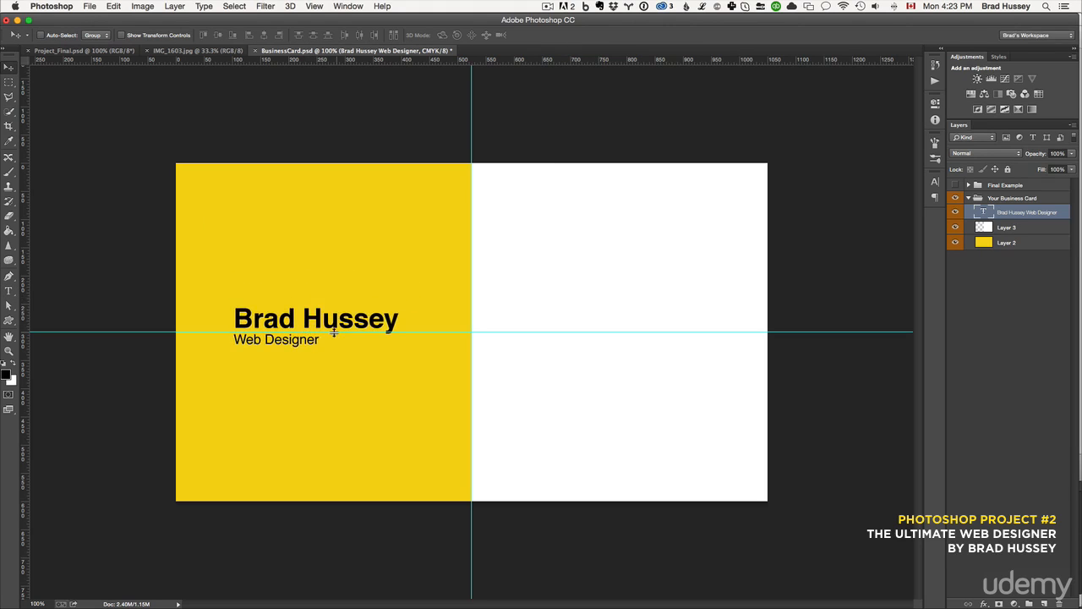
pyautogui.click(144, 6)
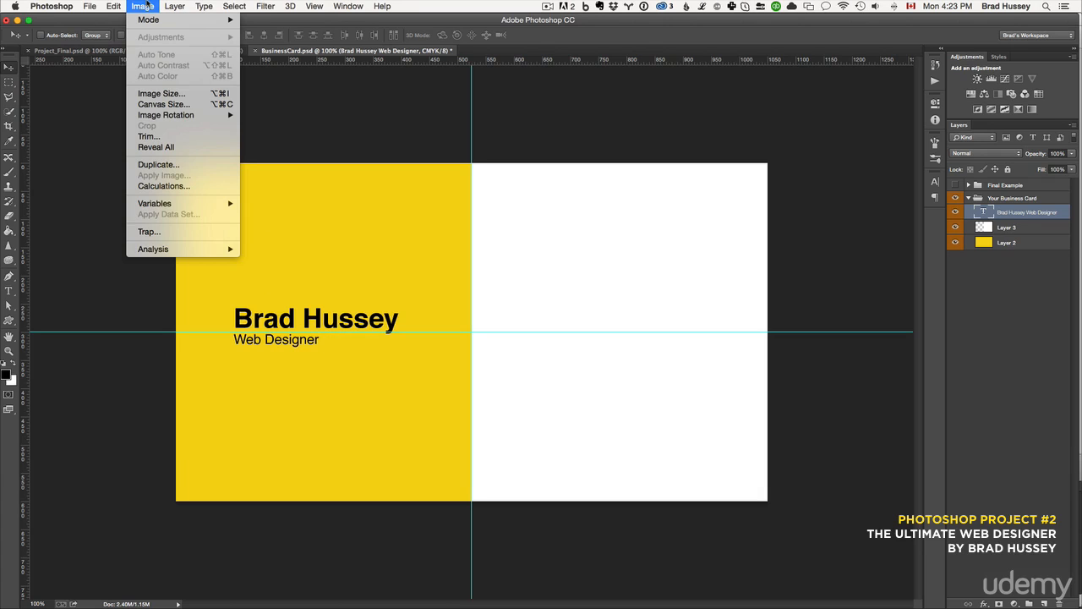
pyautogui.moveTo(113, 6)
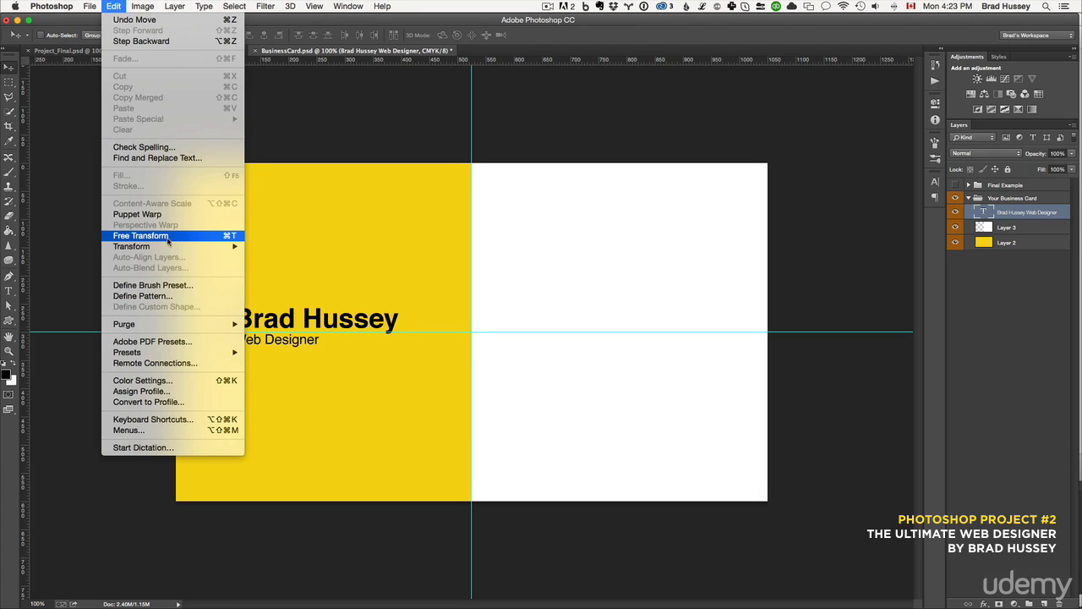
pyautogui.click(113, 6)
pyautogui.hotkey('ctrl', 't')
pyautogui.moveTo(357, 325); pyautogui.dragTo(361, 328)
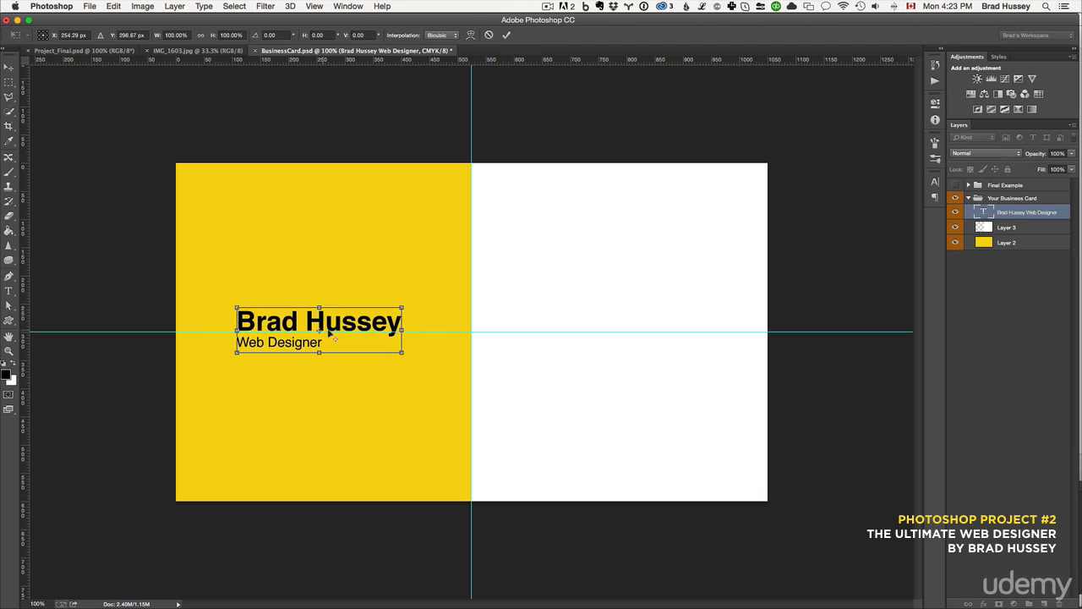
pyautogui.press('Down')
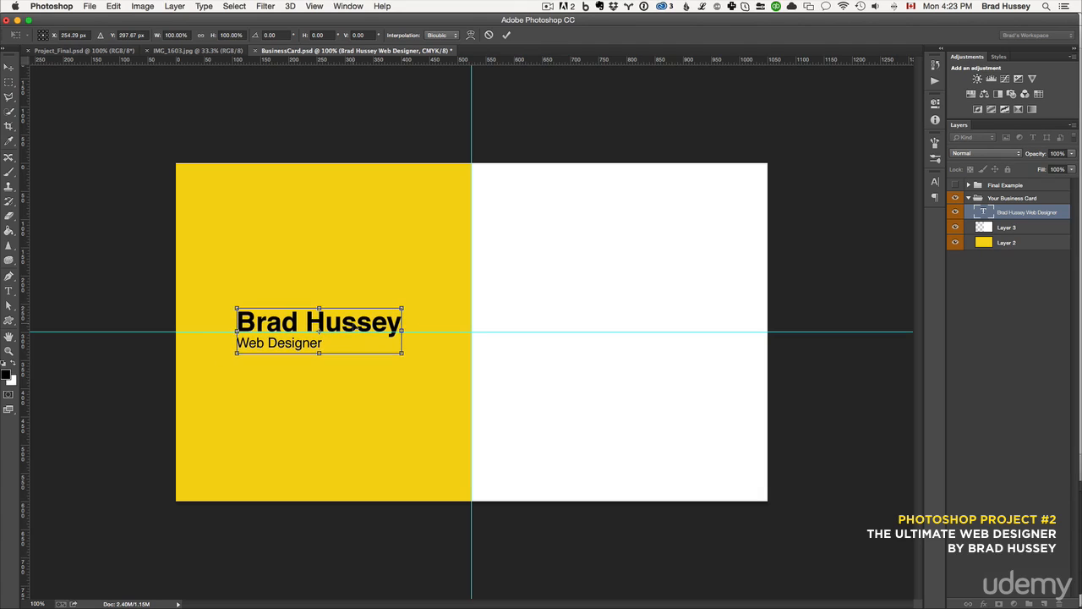
pyautogui.press('Return')
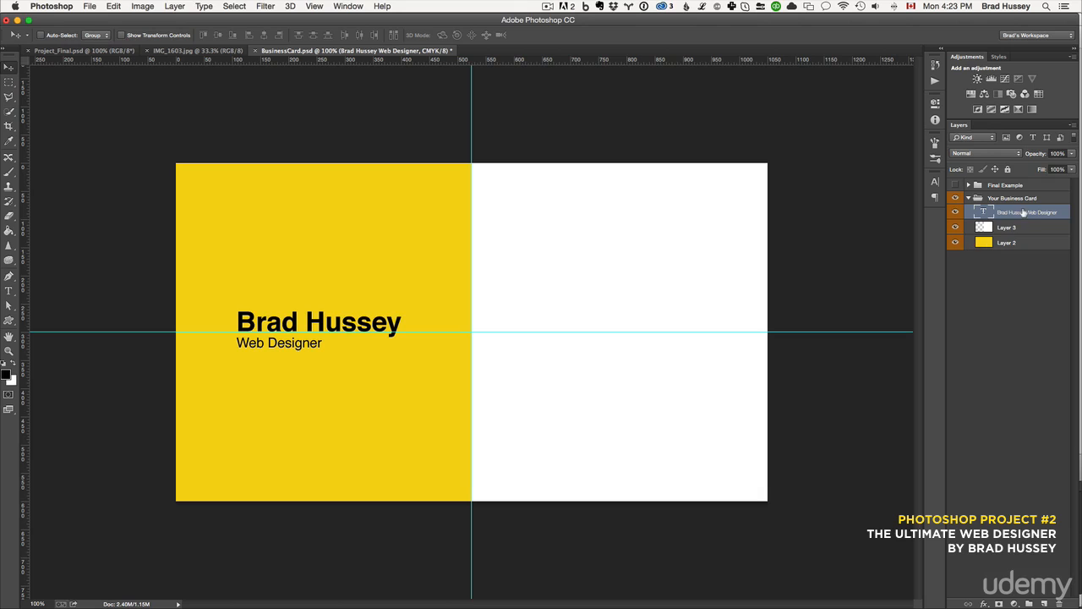
# Add a new layer and start a text block in the white panel with the contact e-mail address
pyautogui.click(1045, 603)
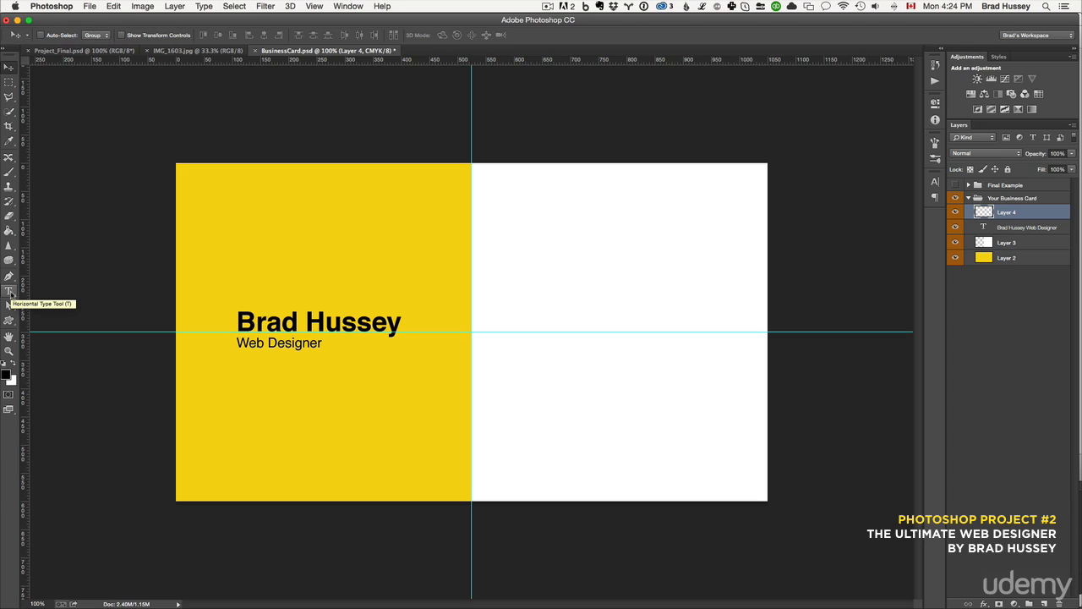
pyautogui.click(9, 292)
pyautogui.click(547, 304)
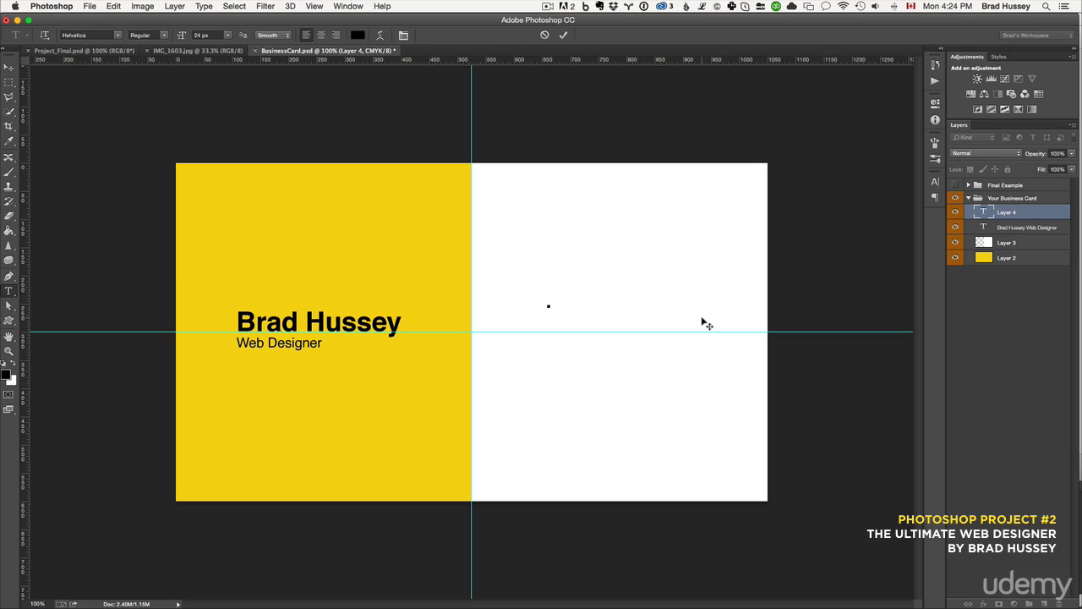
pyautogui.write('email@')
pyautogui.write('address.com')
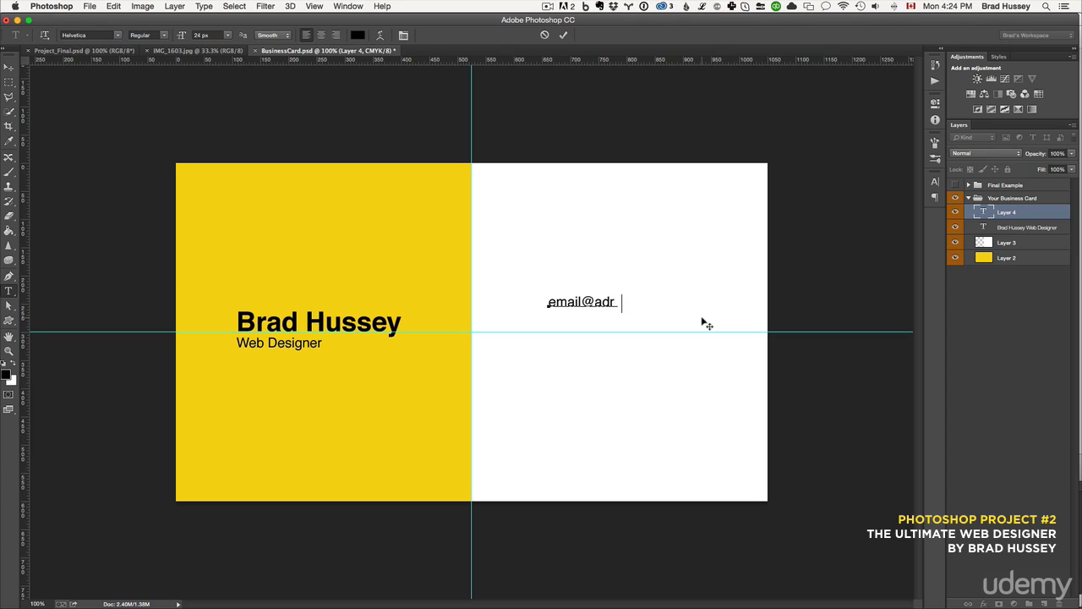
pyautogui.write('1(')
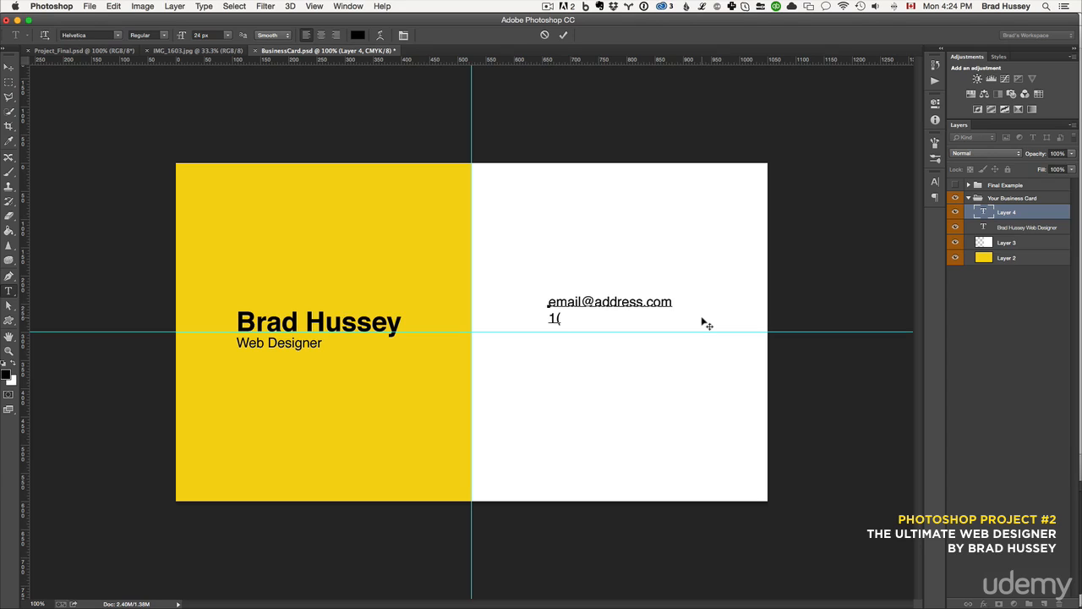
pyautogui.write('808)   123-4567')
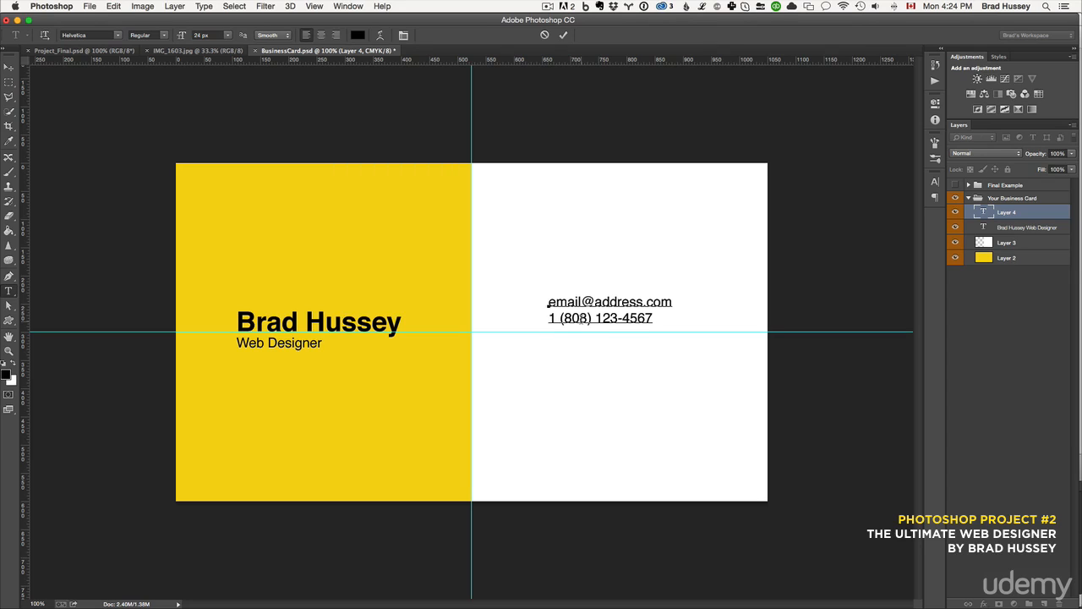
# Add the phone number and website address lines below the e-mail and commit the text
pyautogui.write('www.bradhussey.ca')
pyautogui.press('super+Return')
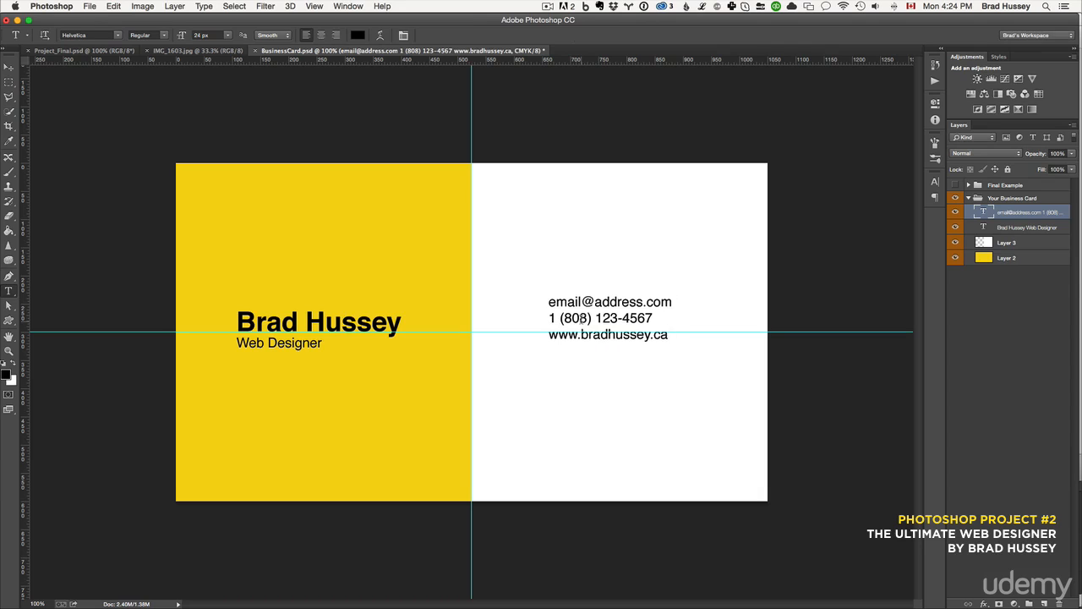
# Set the phone number line's font style to Bold and commit the text
pyautogui.moveTo(655, 319); pyautogui.dragTo(548, 319)
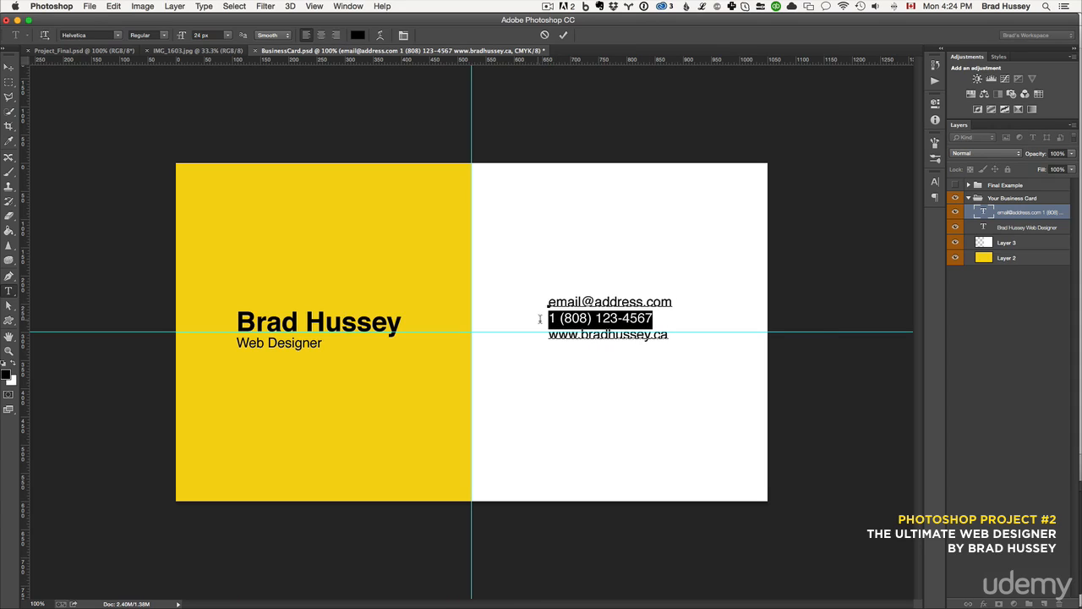
pyautogui.click(164, 39)
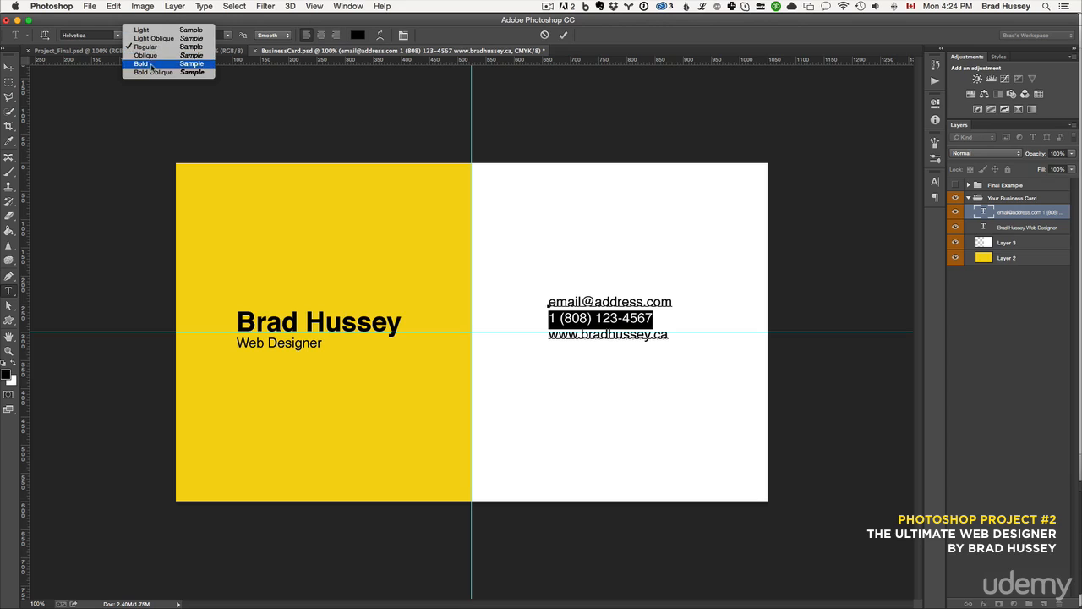
pyautogui.click(152, 69)
pyautogui.click(615, 319)
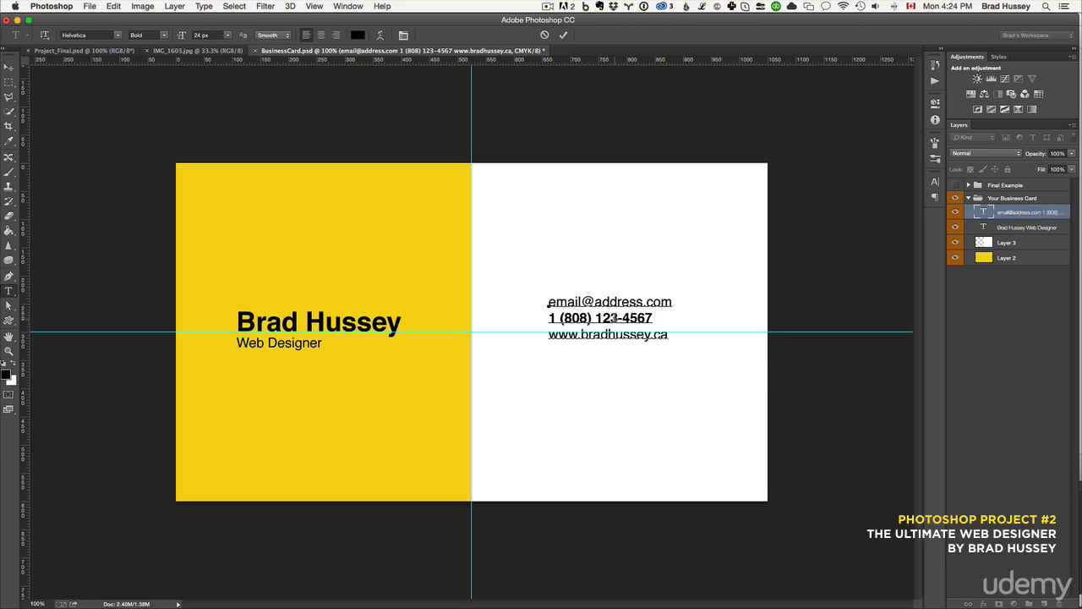
pyautogui.click(563, 35)
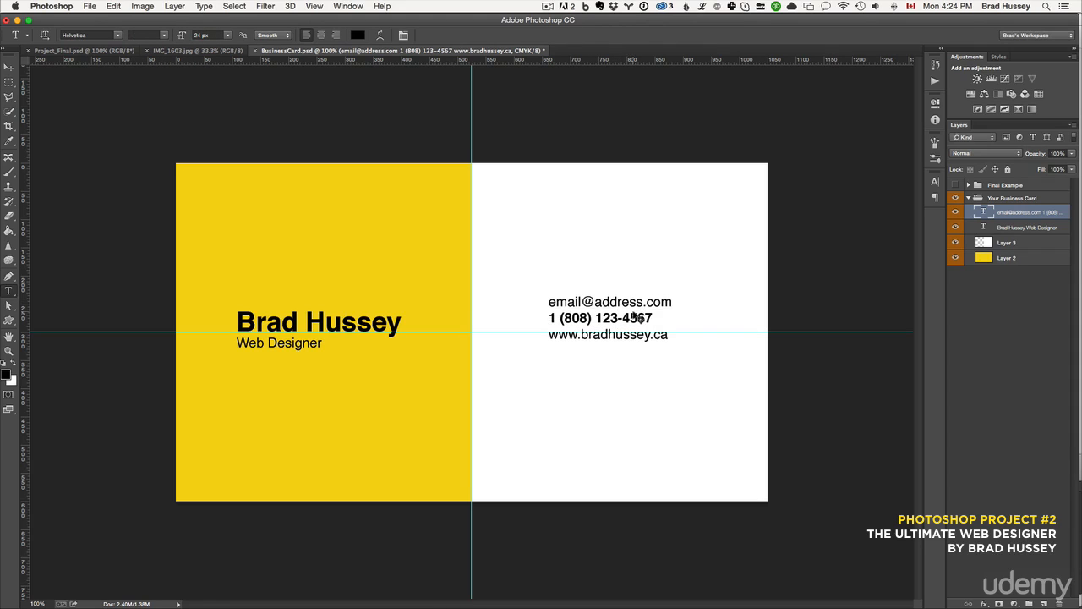
pyautogui.press('super+g')
pyautogui.press('super+t')
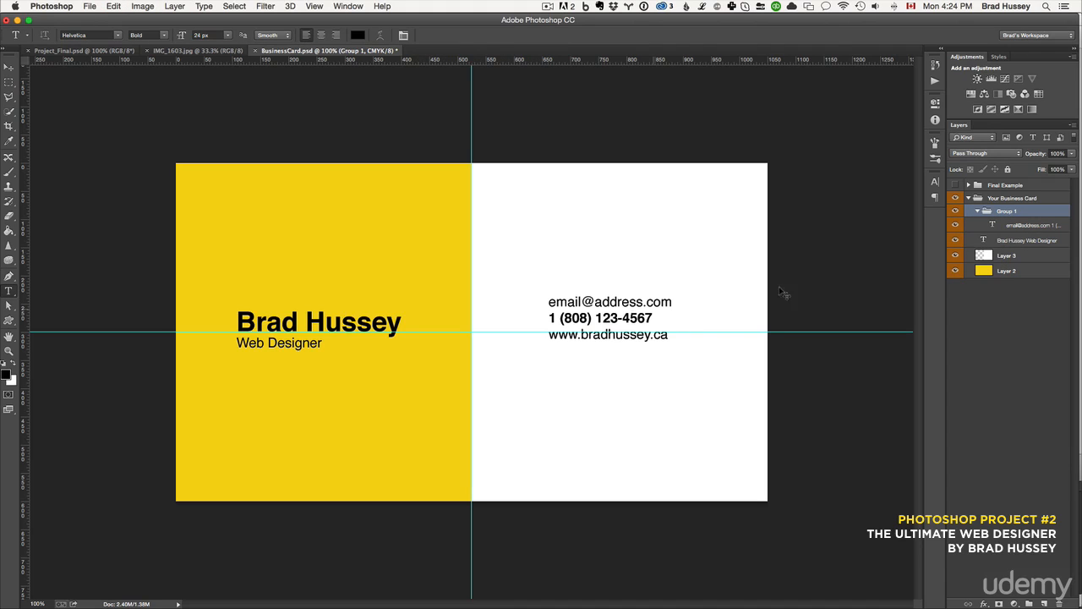
pyautogui.press('super+z')
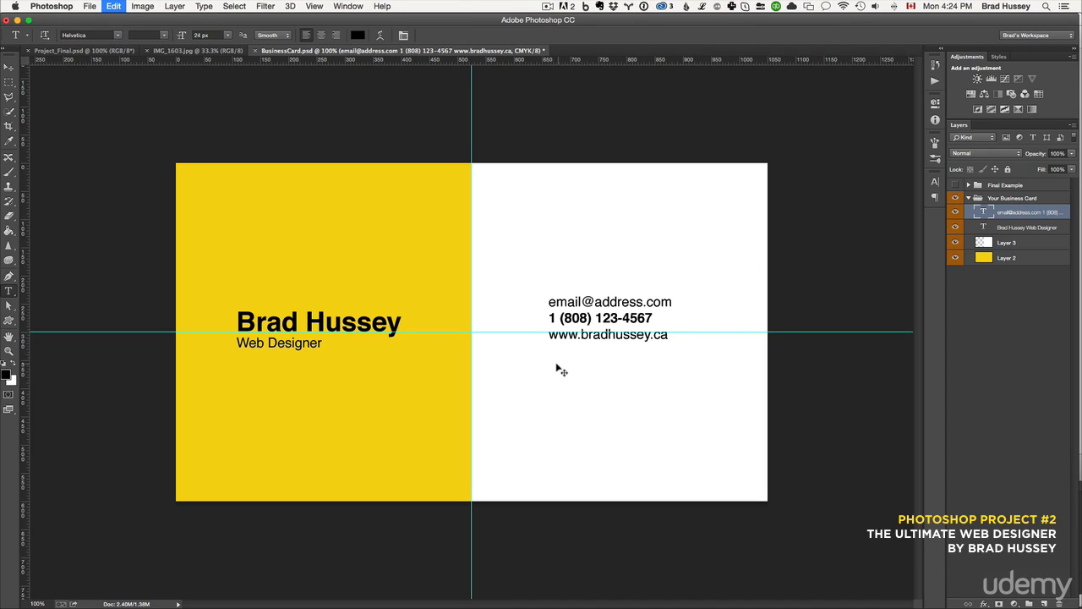
# Free-transform the contact details block to move it slightly lower and right so it centres on the horizontal guide
pyautogui.press('super+t')
pyautogui.moveTo(654, 318); pyautogui.dragTo(662, 329)
pyautogui.press('Left')
pyautogui.press('Left')
pyautogui.press('Left')
pyautogui.press('Left')
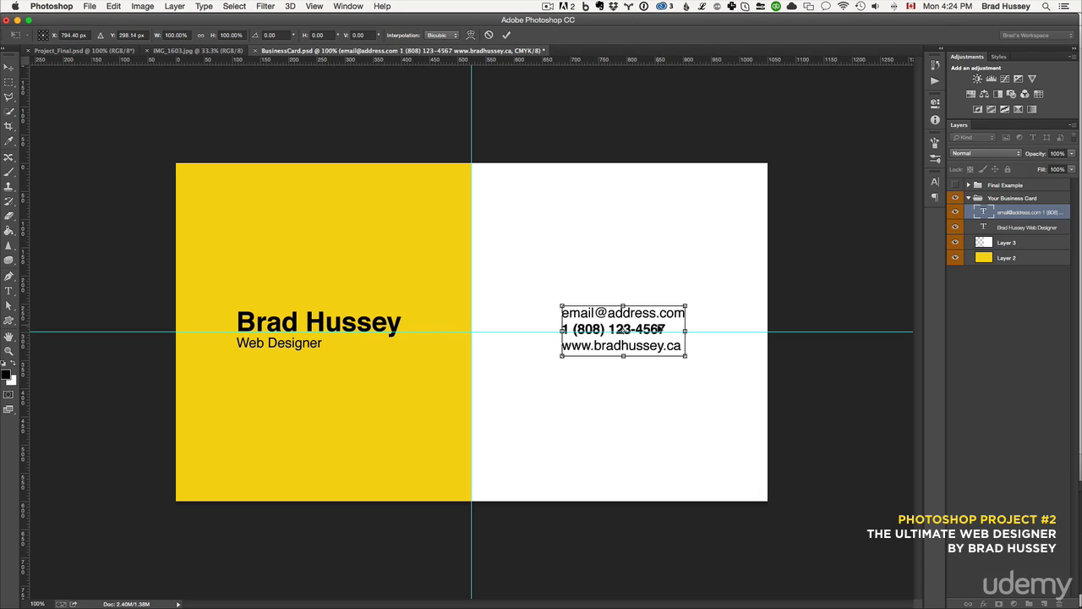
pyautogui.press('Return')
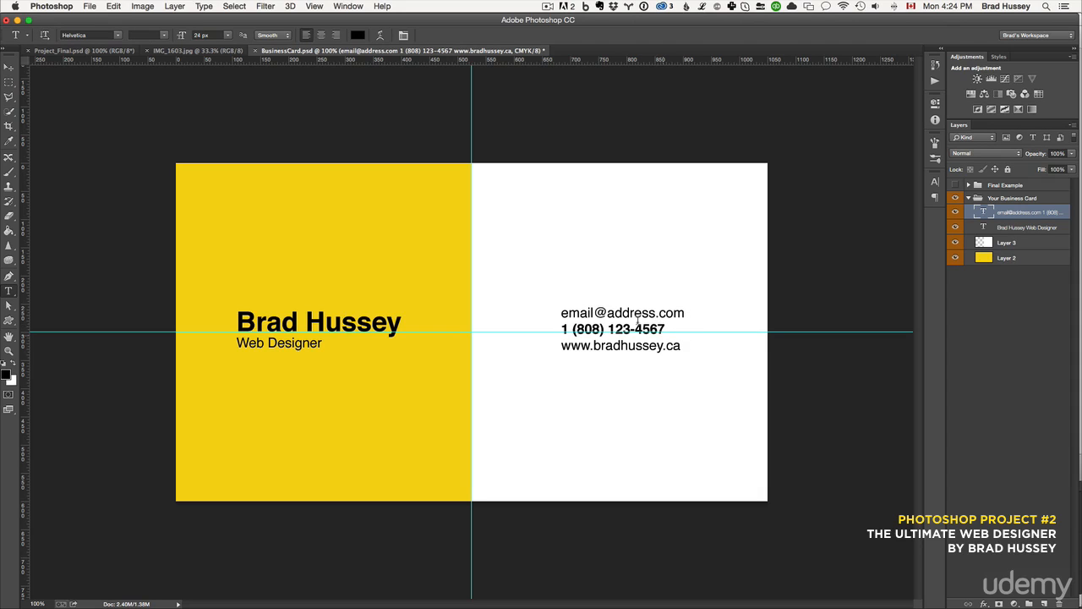
# Hide the guides
pyautogui.click(314, 6)
pyautogui.moveTo(351, 194)
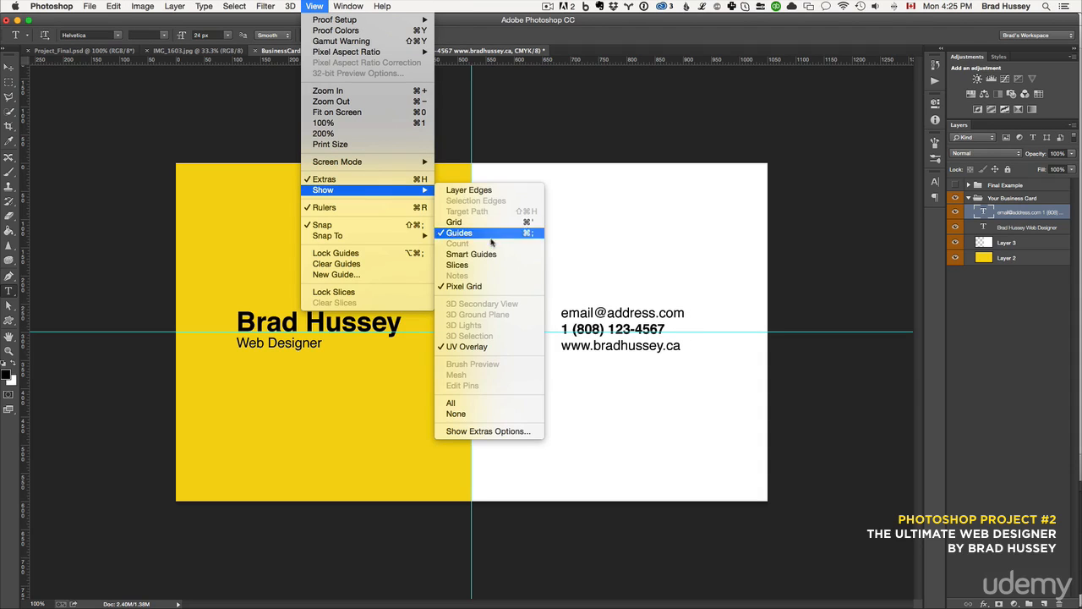
pyautogui.click(461, 233)
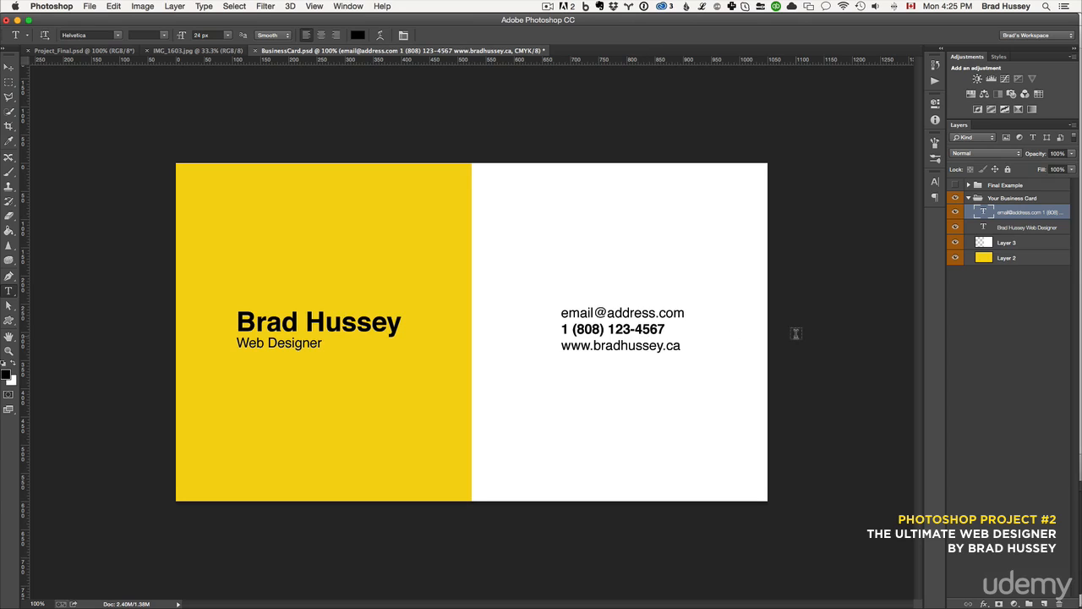
# Select all of the name and title text, set its colour to white, and commit
pyautogui.click(284, 322)
pyautogui.hotkey('ctrl', 'a')
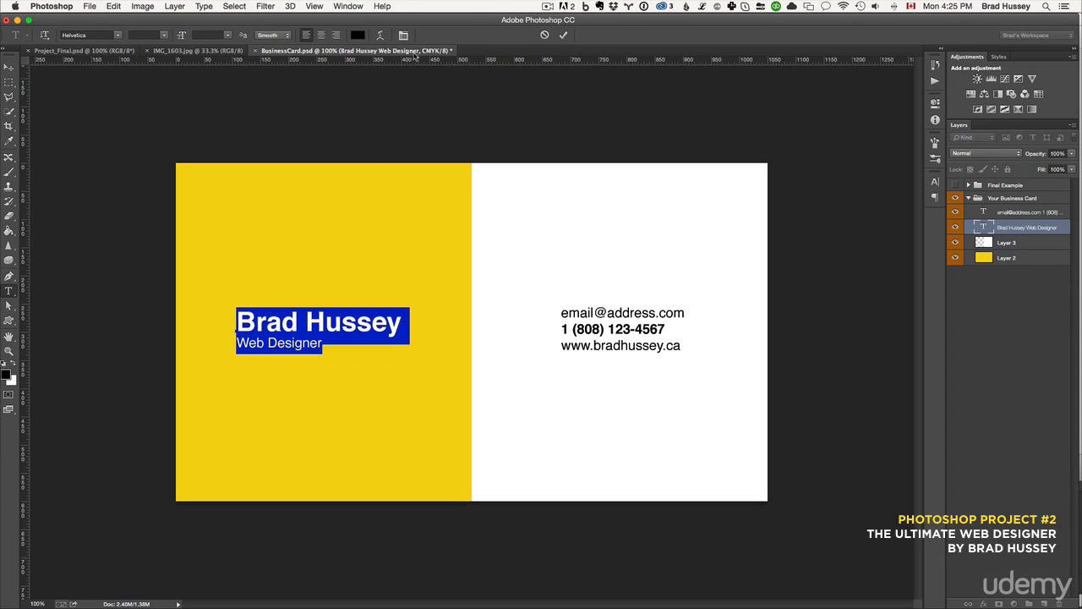
pyautogui.click(358, 35)
pyautogui.moveTo(698, 348); pyautogui.dragTo(678, 302)
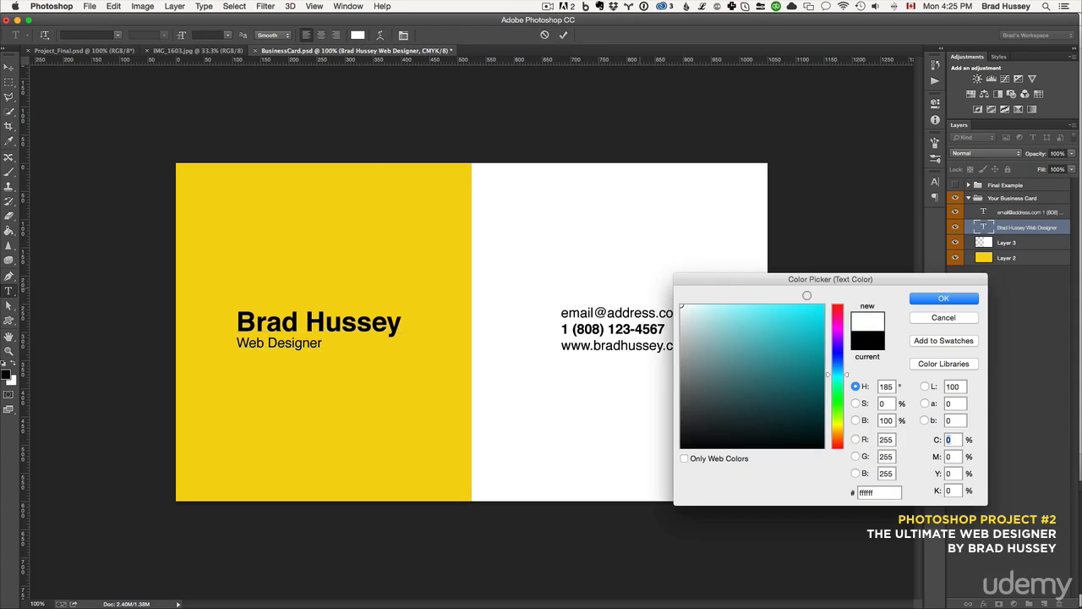
pyautogui.click(958, 300)
pyautogui.press('super+Return')
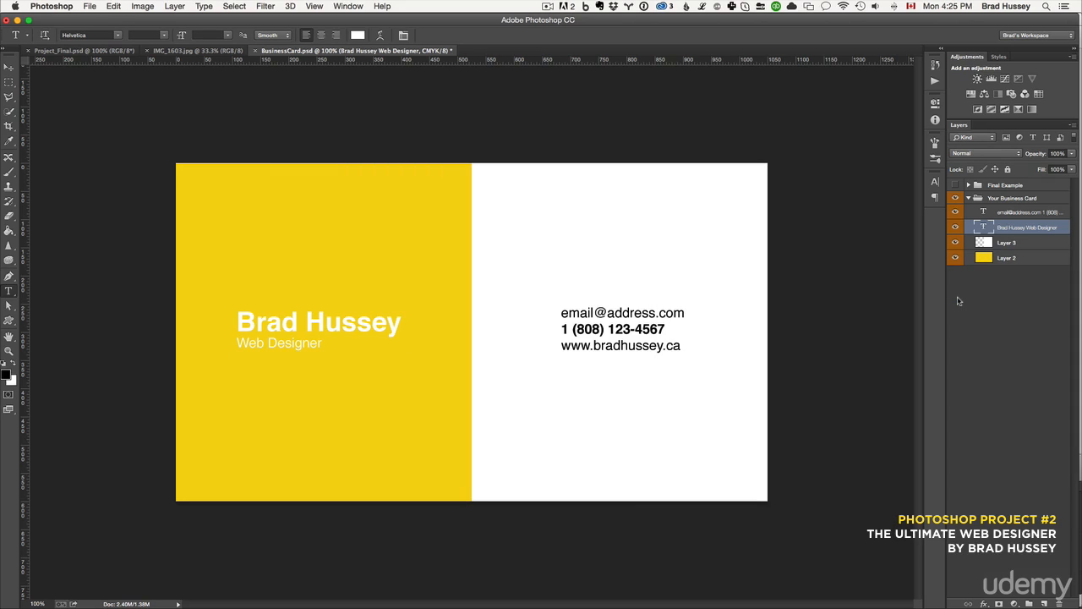